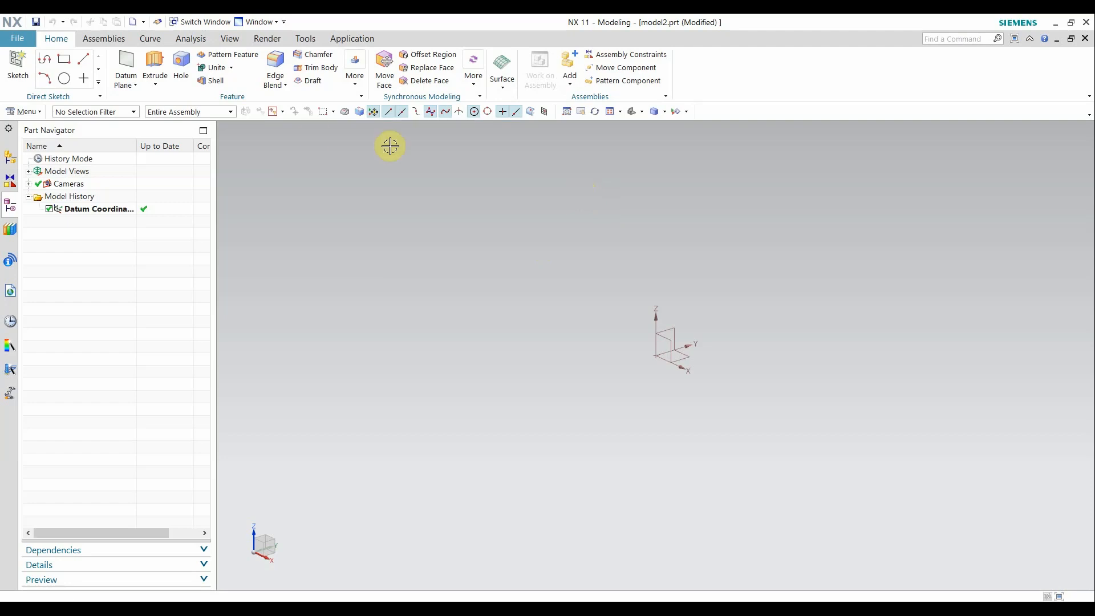
Step: Create a new sketch in the task environment on the default XY plane and leave the Profile command
click(25, 111)
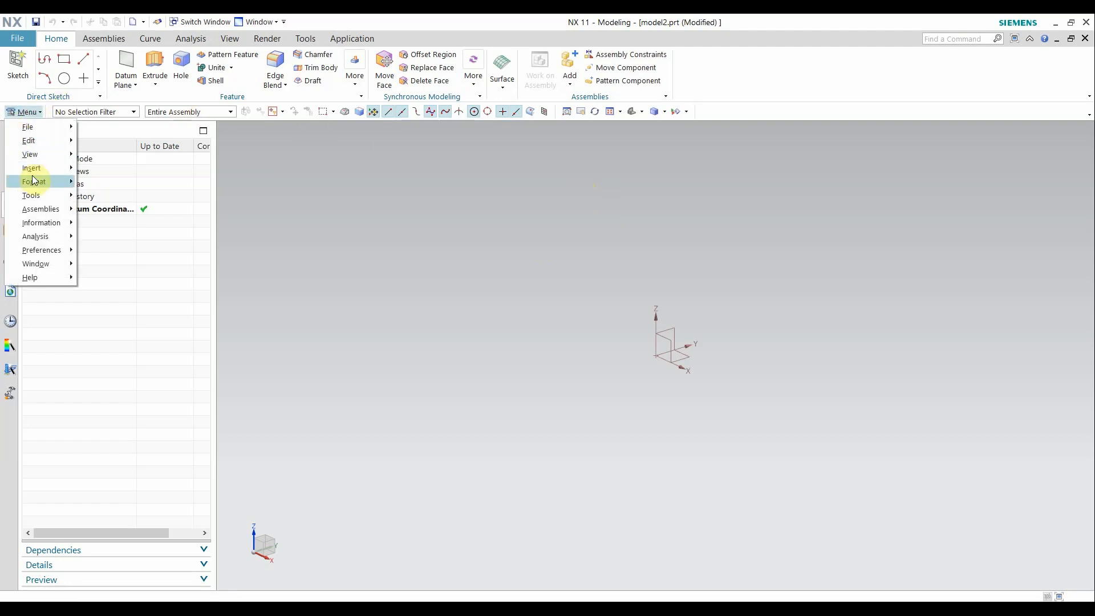
mouse_move(50, 168)
click(104, 183)
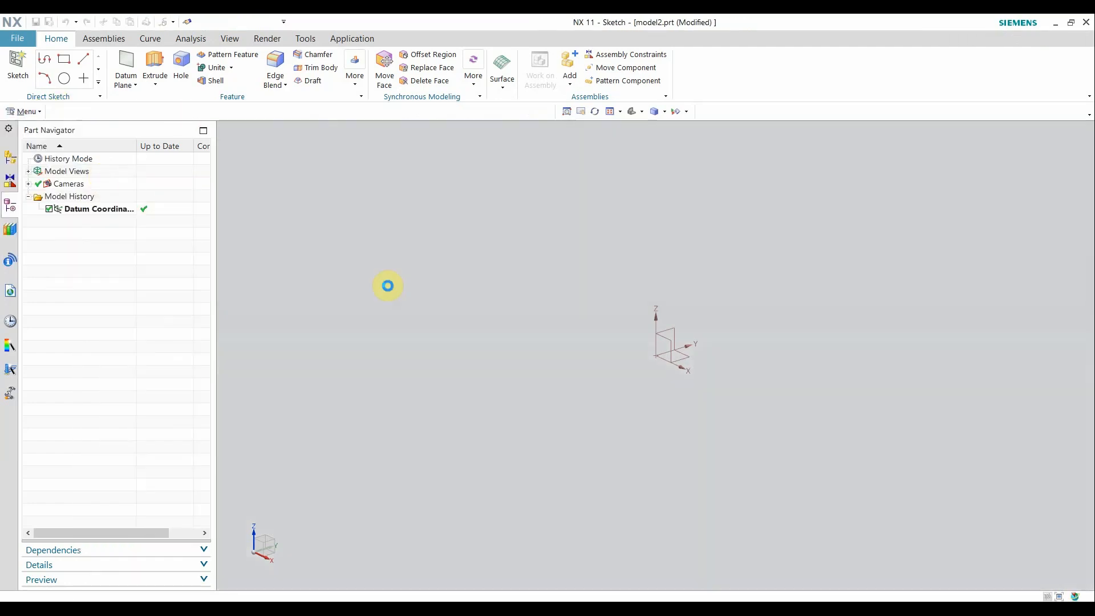
click(251, 286)
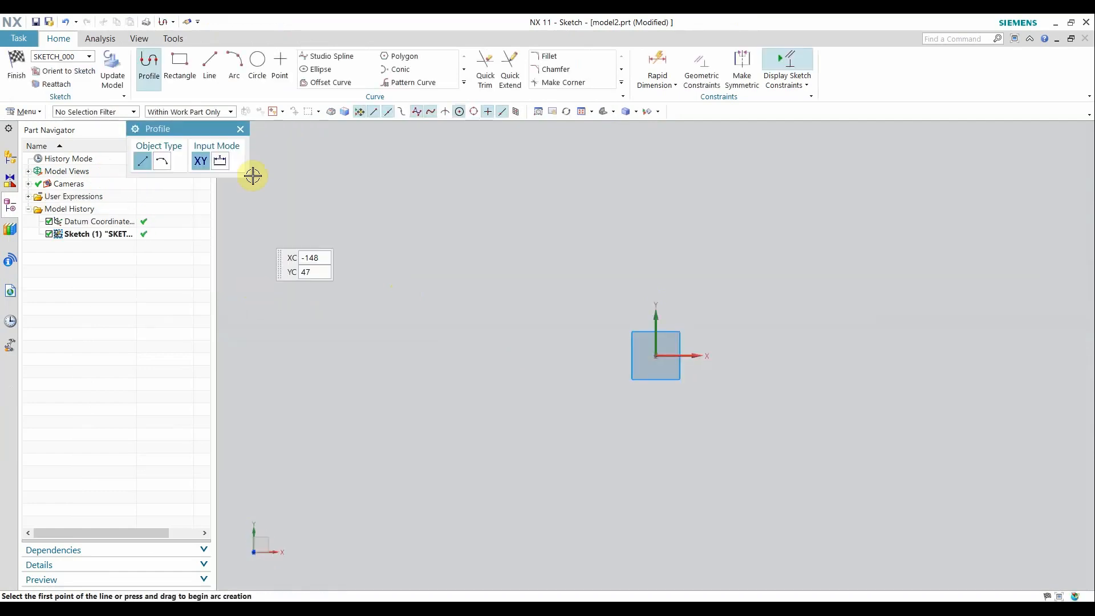
click(240, 129)
Step: Draw a vertical line about 57 mm long, about 79 mm from the Y axis on the negative X side
click(211, 66)
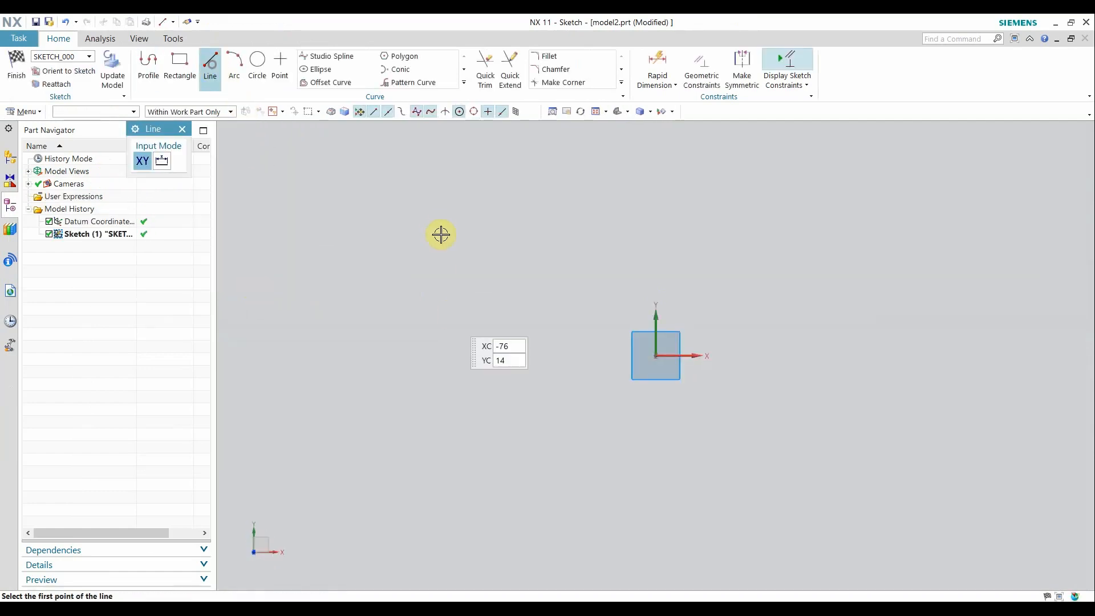
click(443, 251)
click(438, 407)
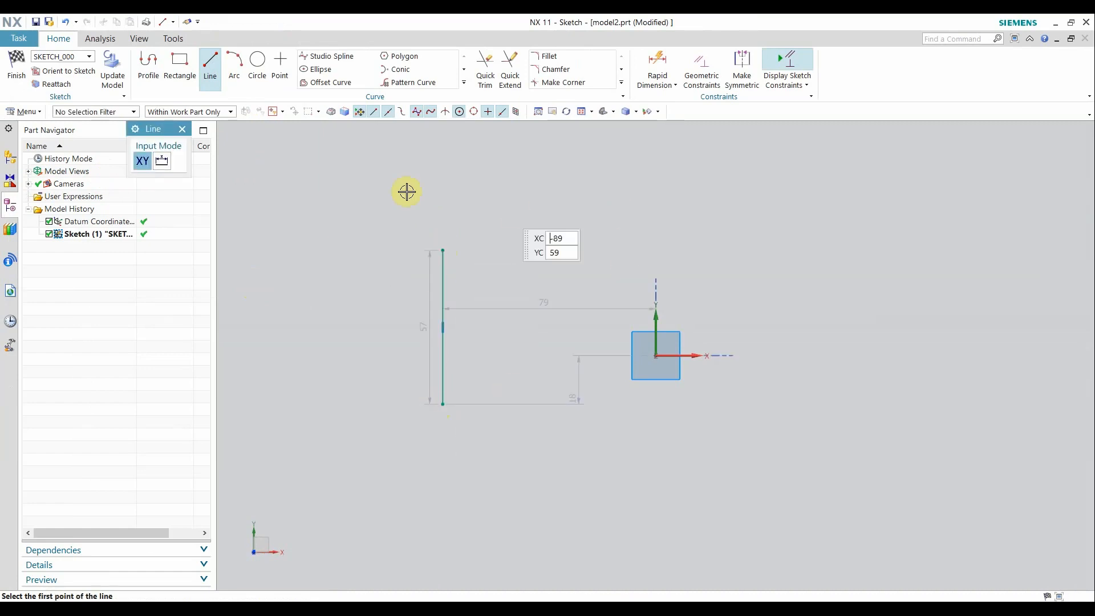
click(183, 136)
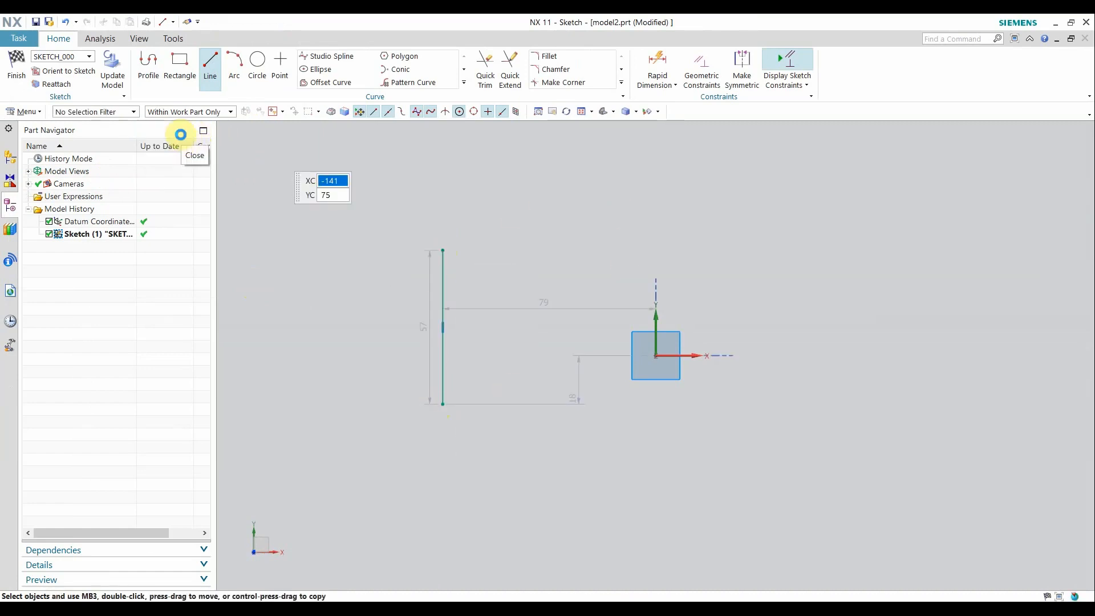
Step: Move the vertical line about 103 mm in the negative X direction and rotate it 20° using Move Curve with Distance-Angle motion
click(623, 84)
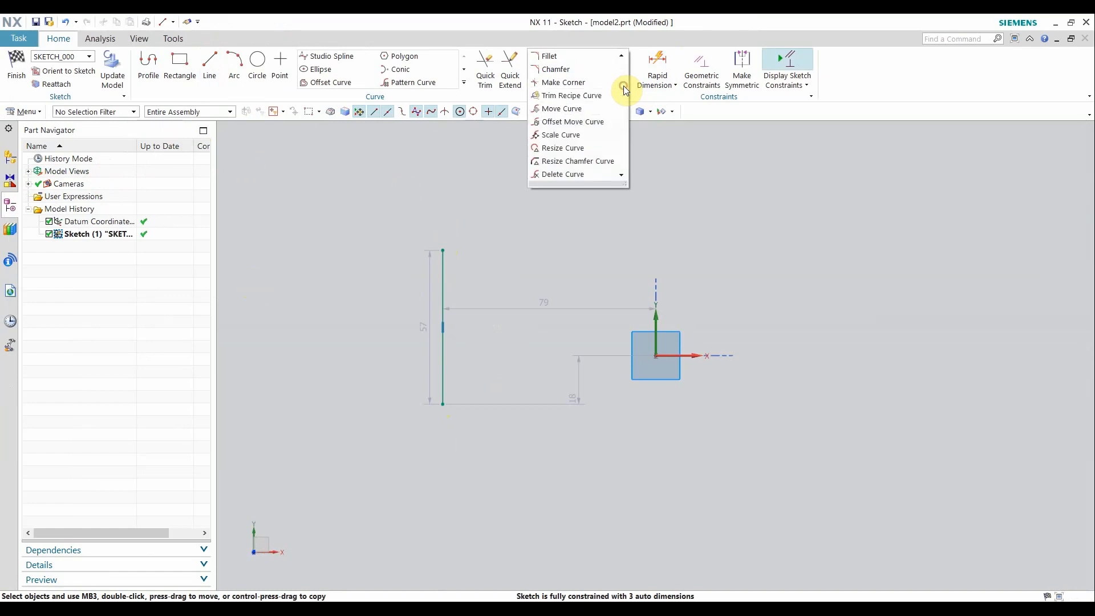
click(574, 109)
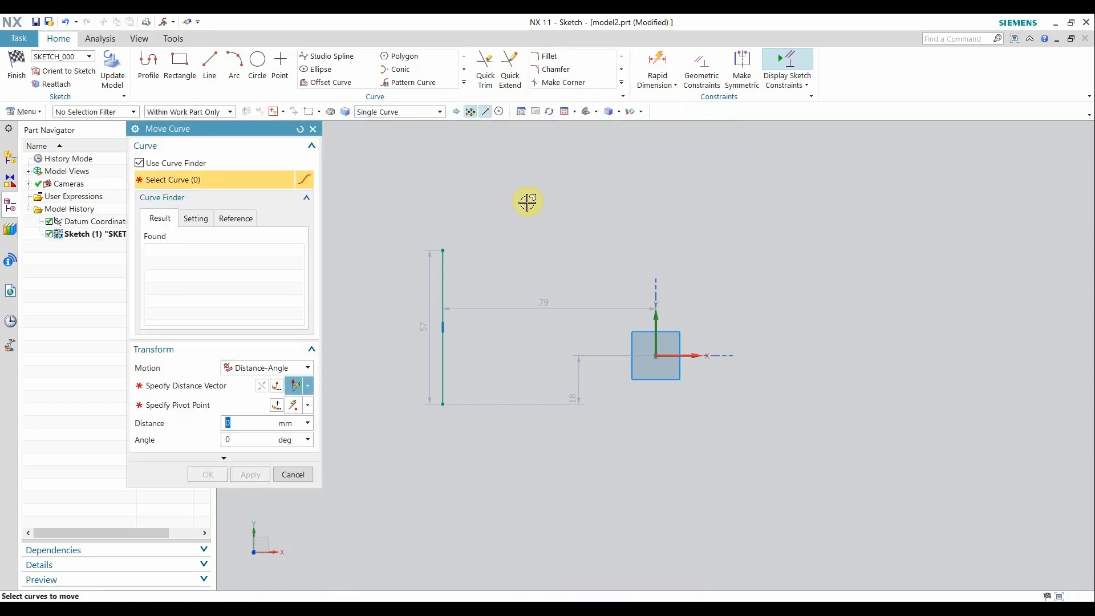
click(446, 280)
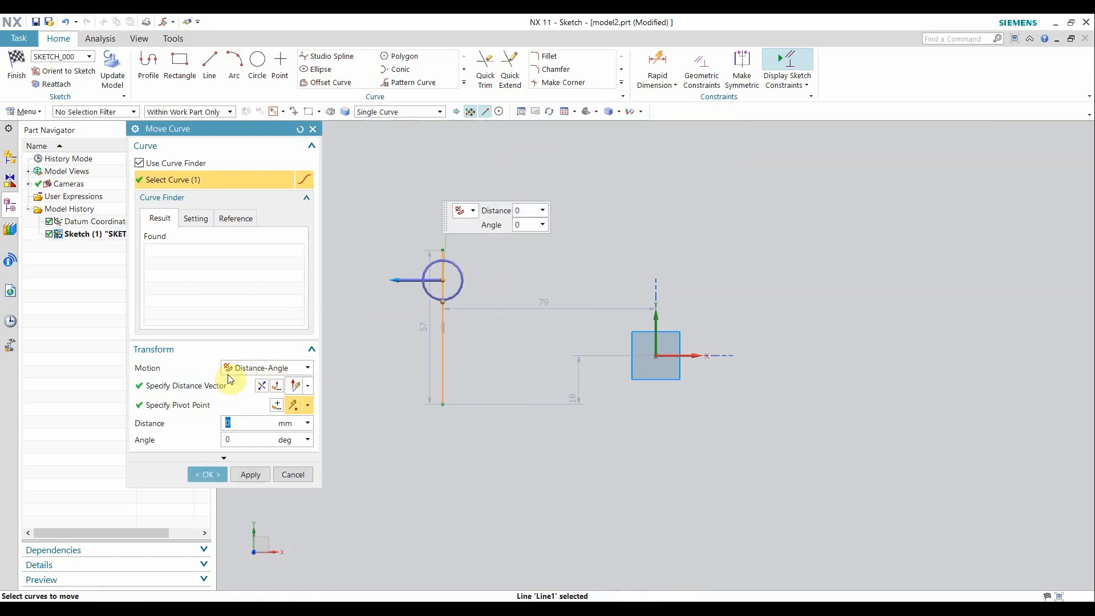
scroll(444, 351, down, 2)
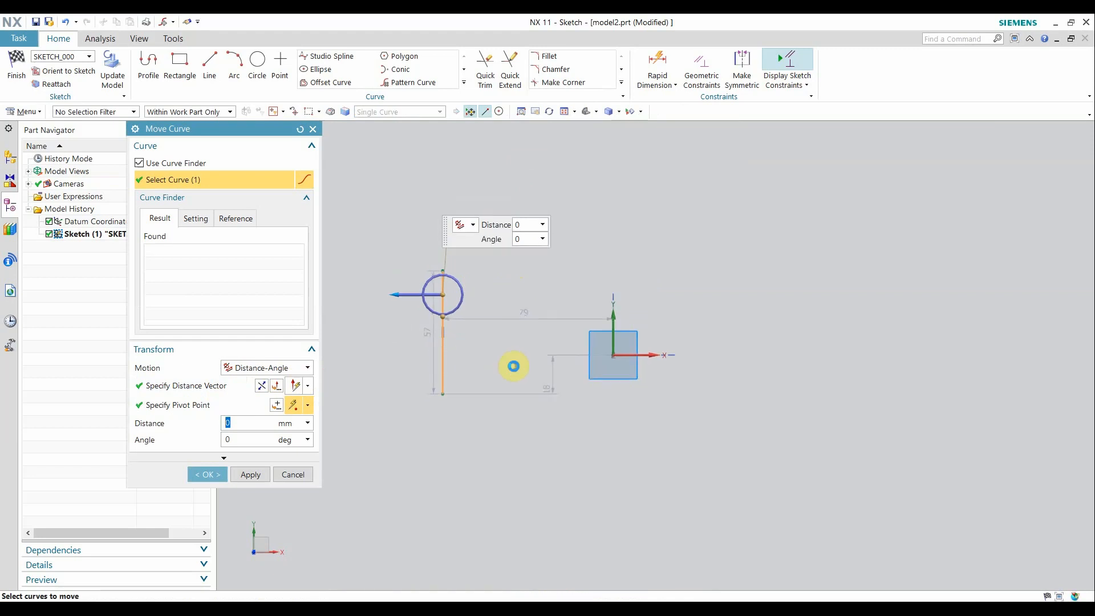
shift+middle_drag(514, 365, 773, 362)
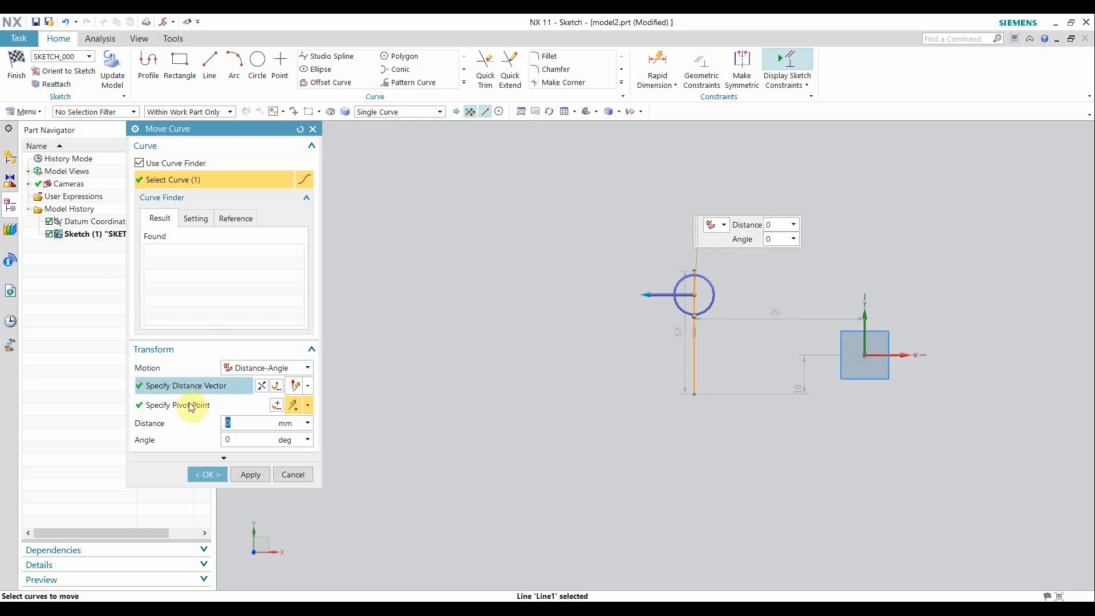
drag(645, 295, 500, 298)
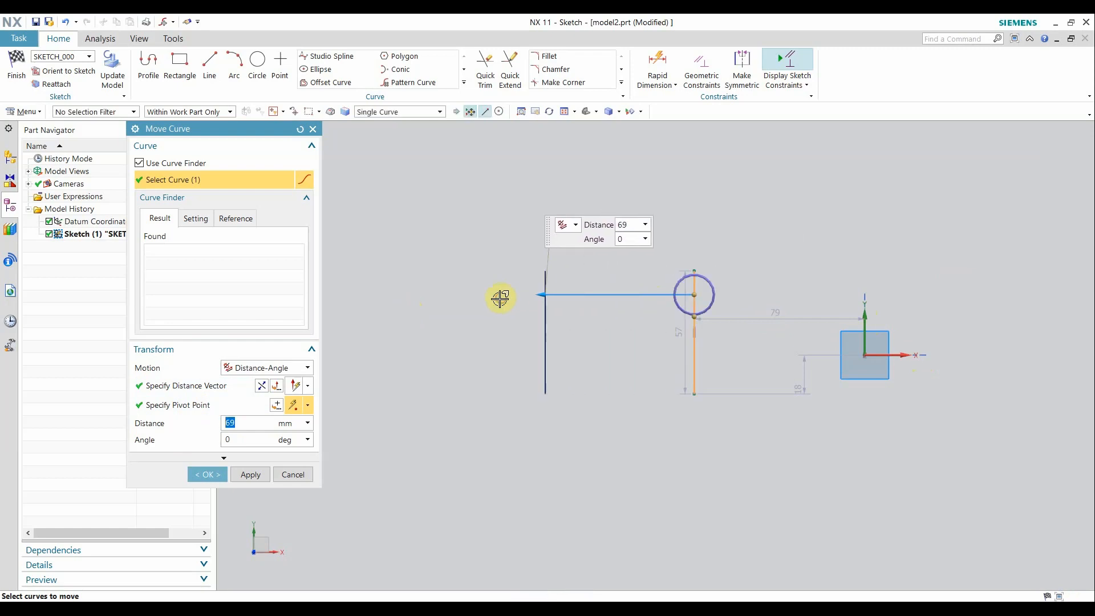
click(235, 434)
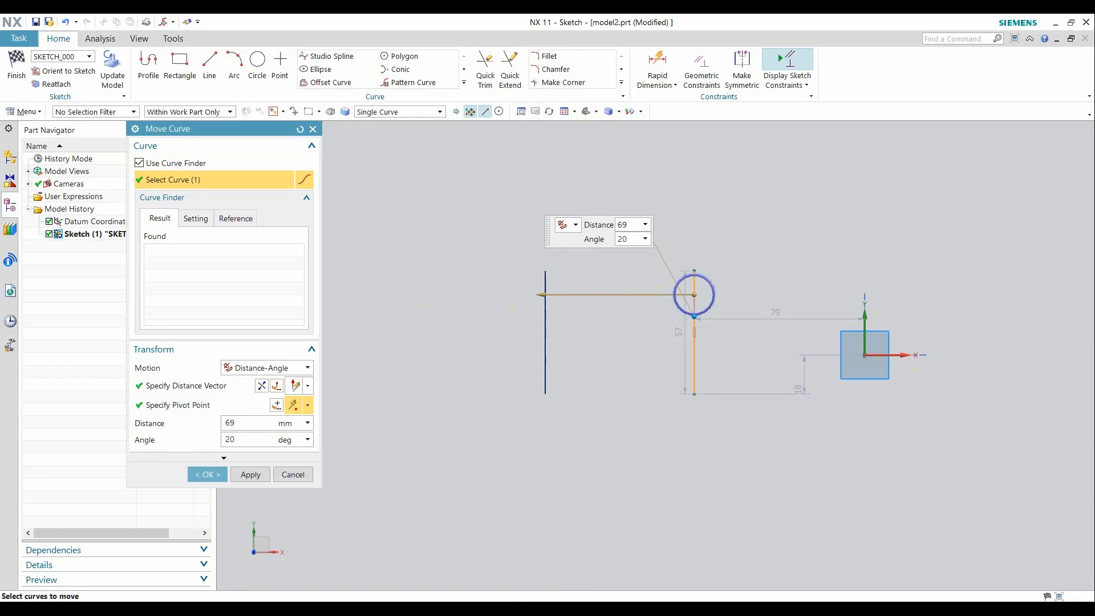
double_click(237, 435)
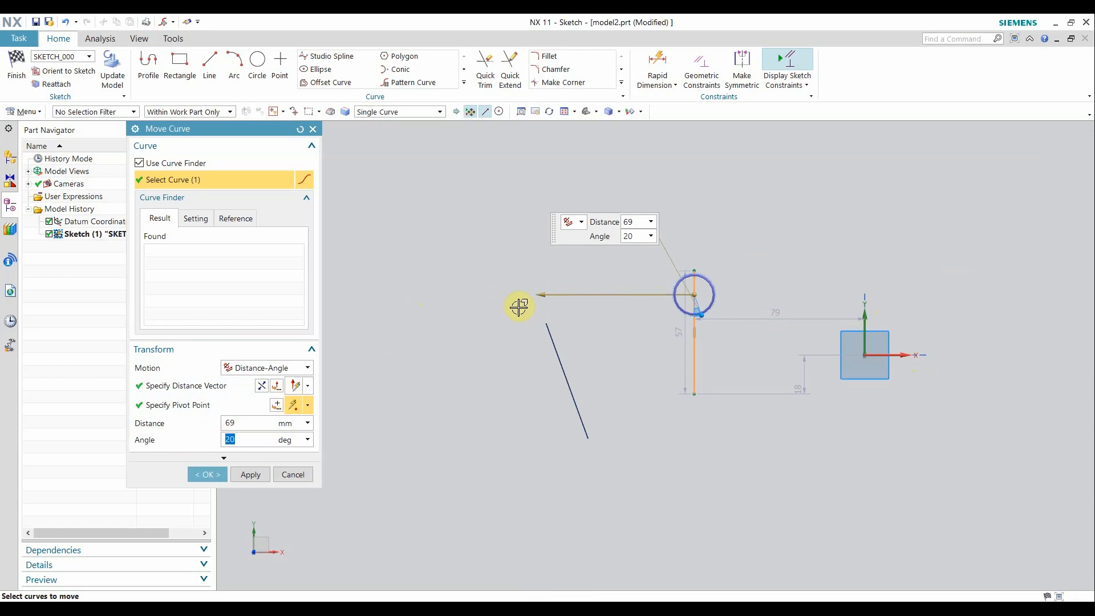
drag(538, 298, 464, 318)
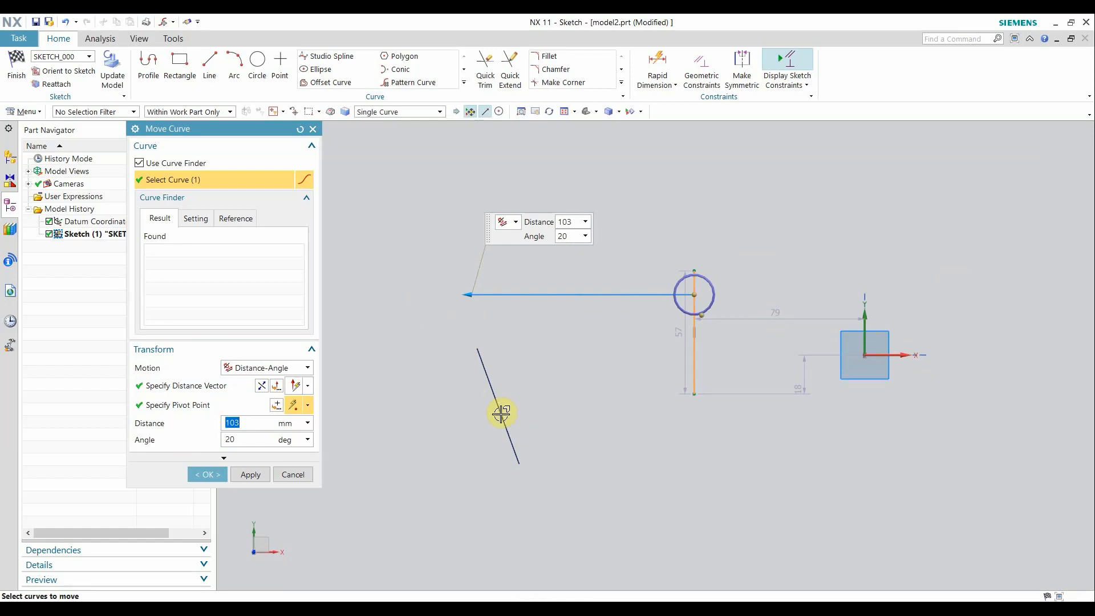
click(246, 474)
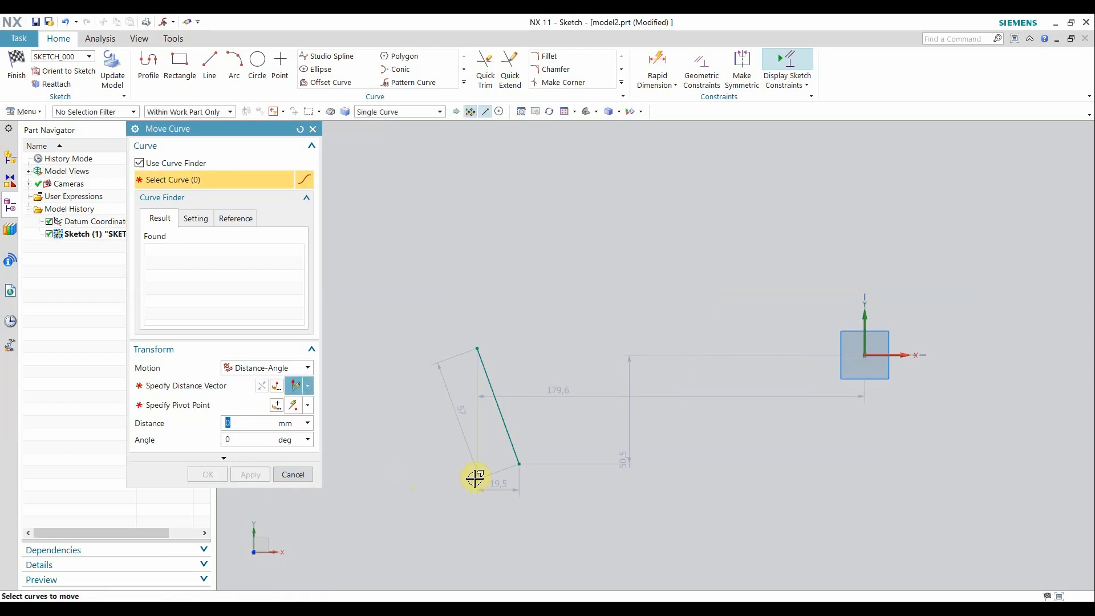
Step: Exit Move Curve and undo the last move of the line
scroll(478, 484, up, 1)
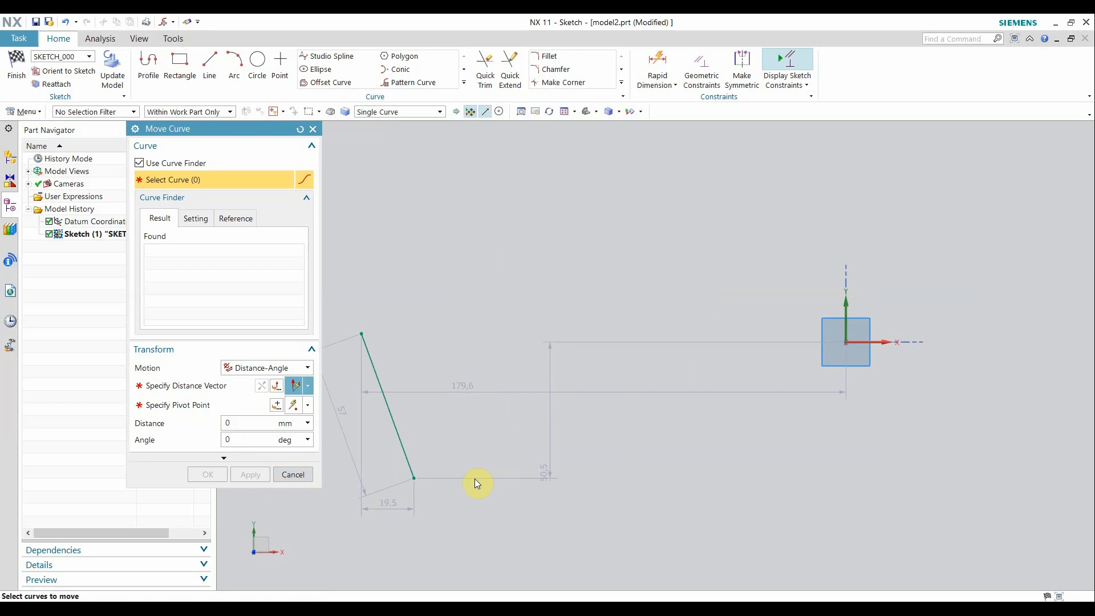
scroll(496, 319, down, 1)
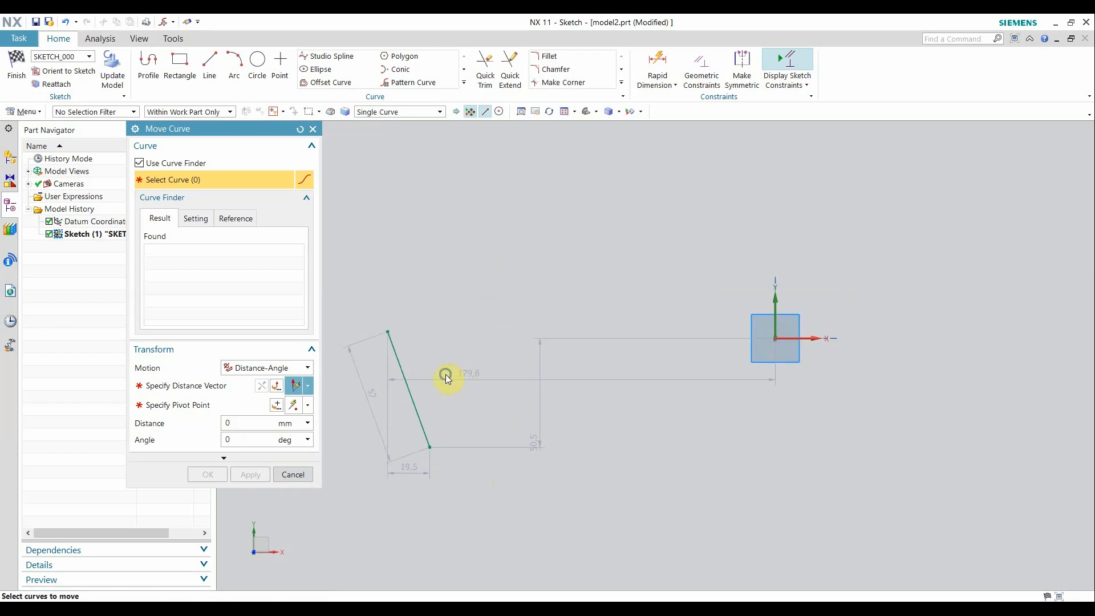
shift+middle_drag(446, 374, 508, 327)
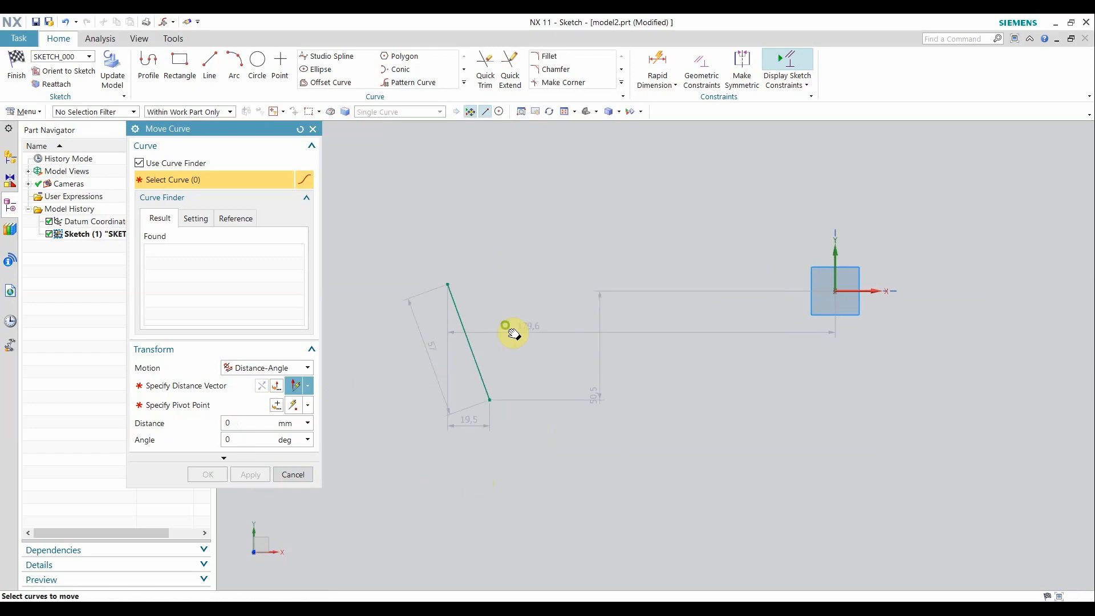
click(313, 129)
key(ctrl+z)
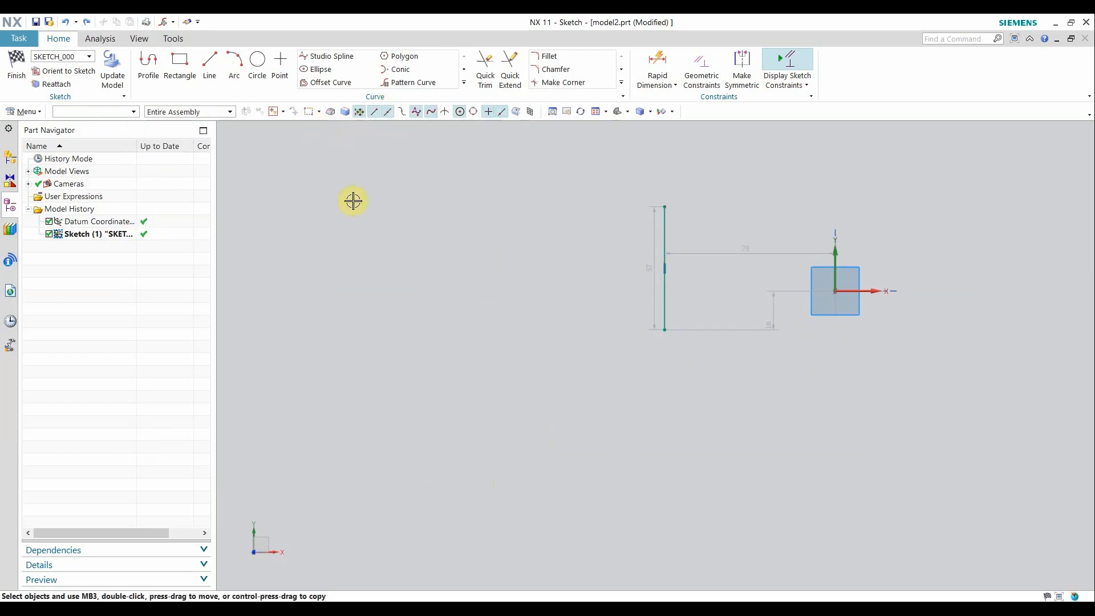
Step: Preview a Move Curve with Distance motion on the line, about 46 mm toward negative X and about 126 mm toward positive X, and reset the settings
click(621, 82)
click(550, 109)
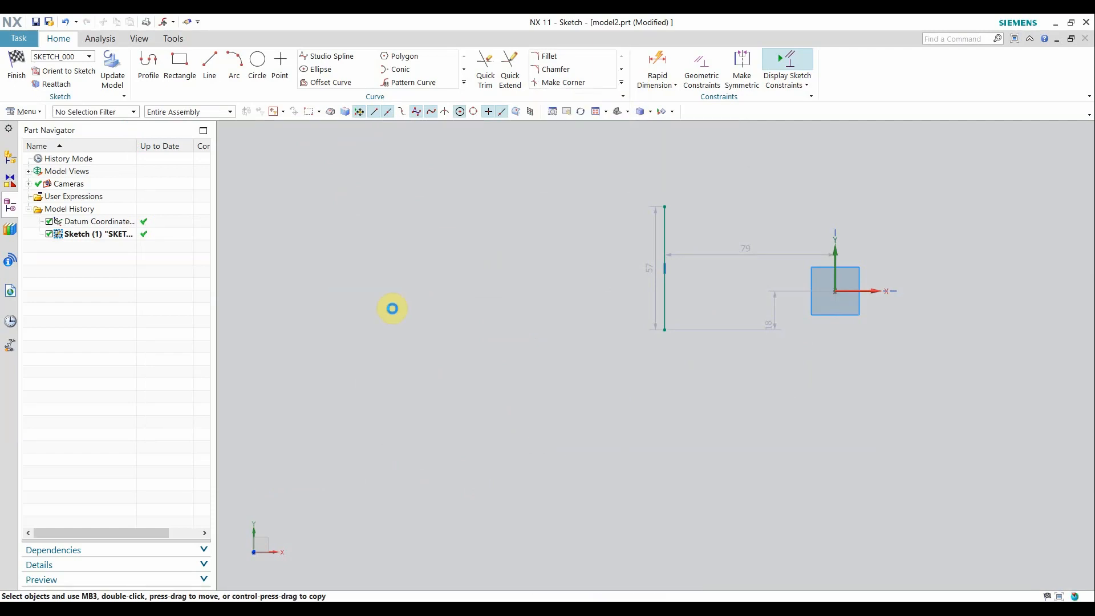
click(669, 221)
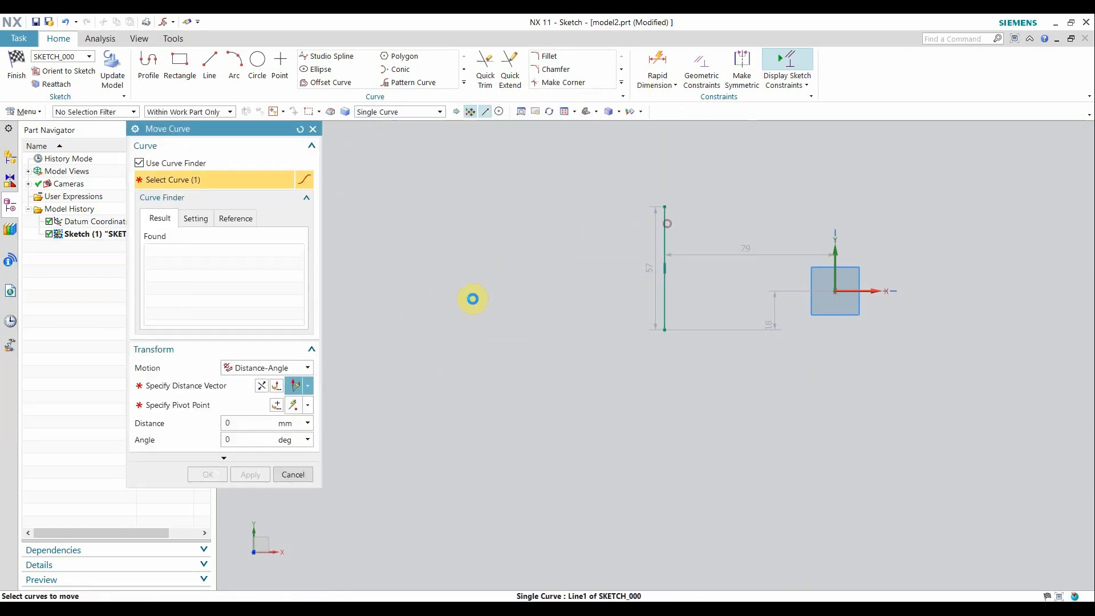
click(274, 371)
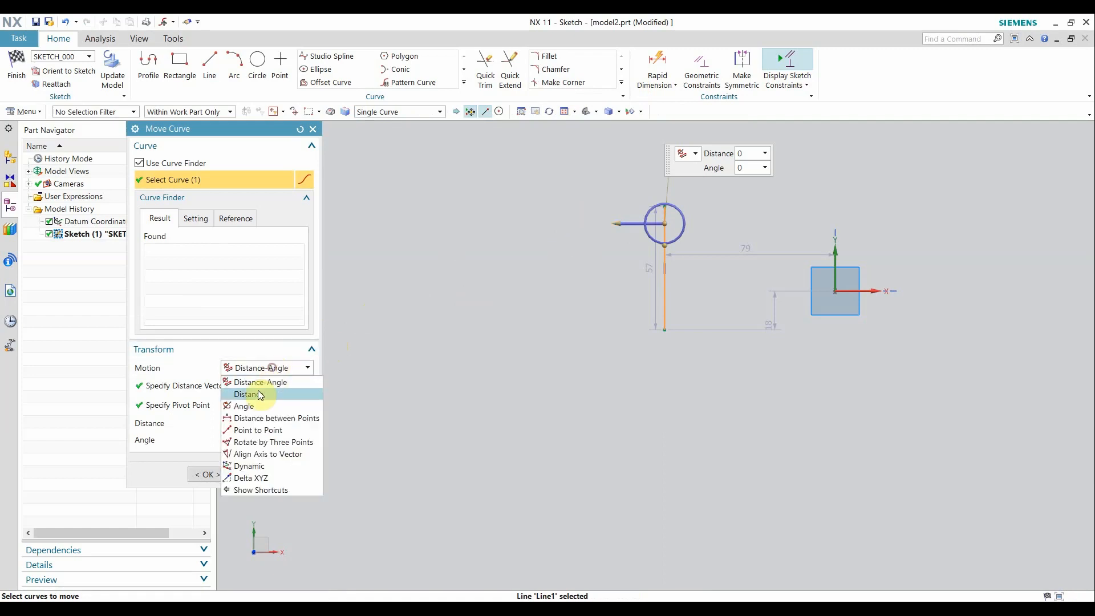
click(276, 398)
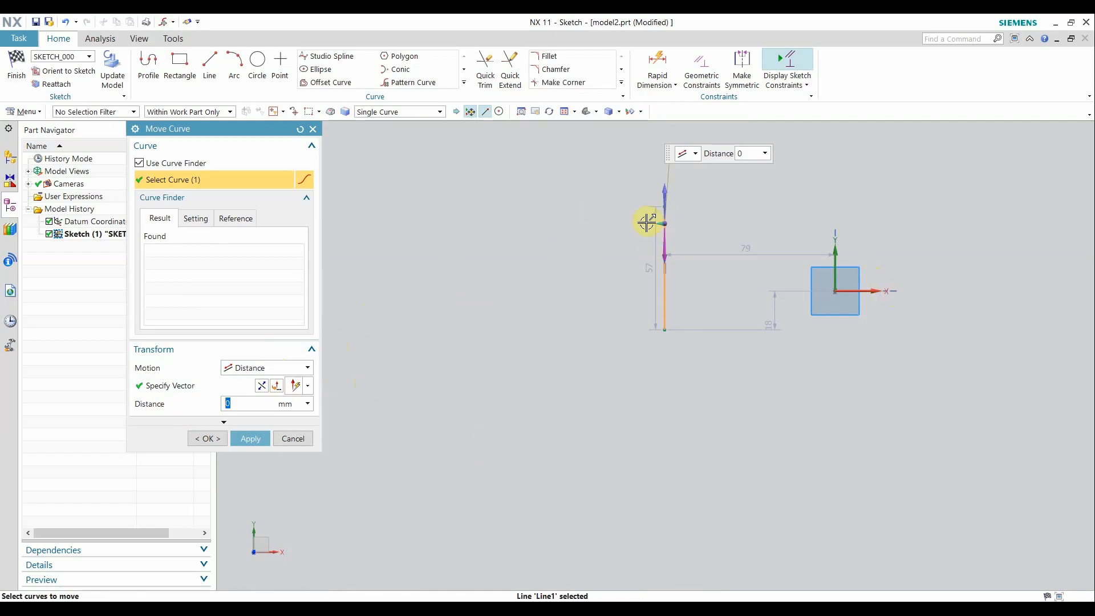
drag(656, 220, 556, 237)
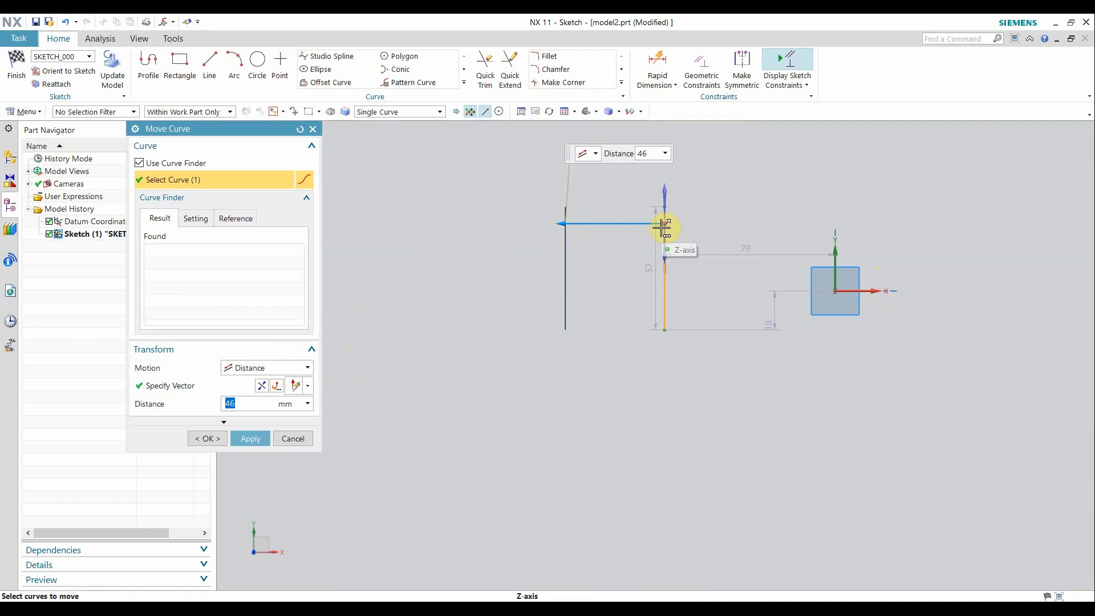
drag(563, 218, 927, 203)
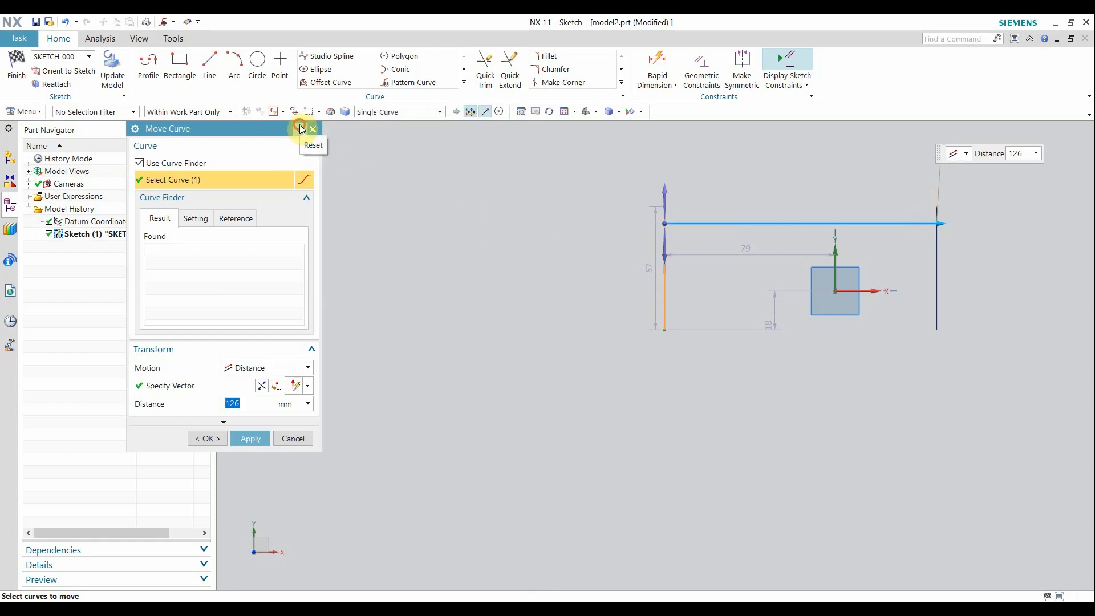
click(300, 128)
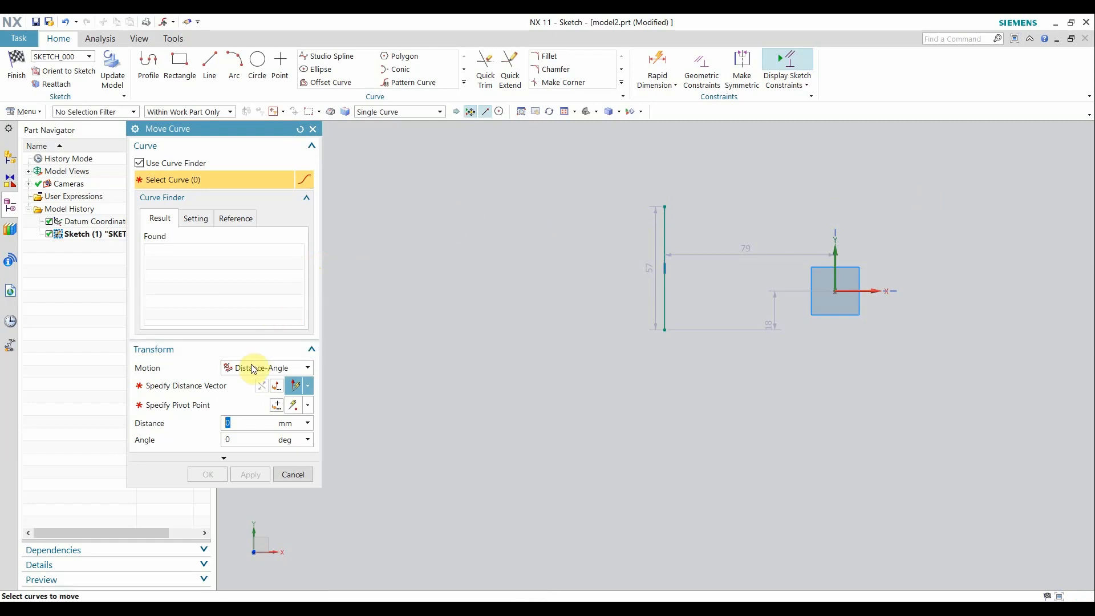
Step: Preview rotating the line about 36° with Angle motion around an axis point between the line and the origin, and reset the settings
click(665, 222)
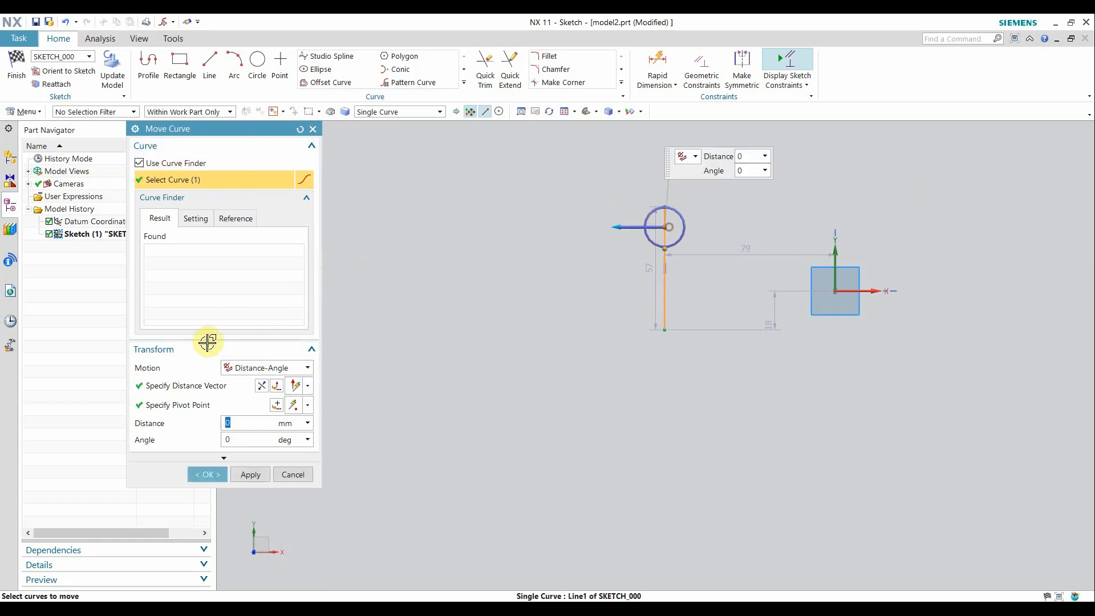
click(286, 377)
click(252, 409)
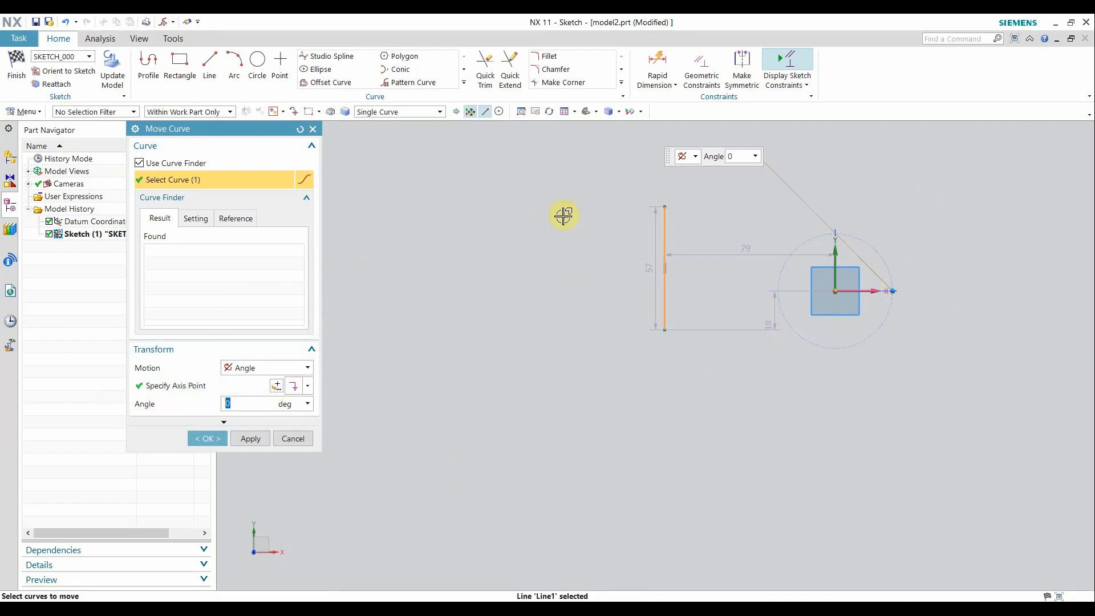
click(179, 385)
click(739, 296)
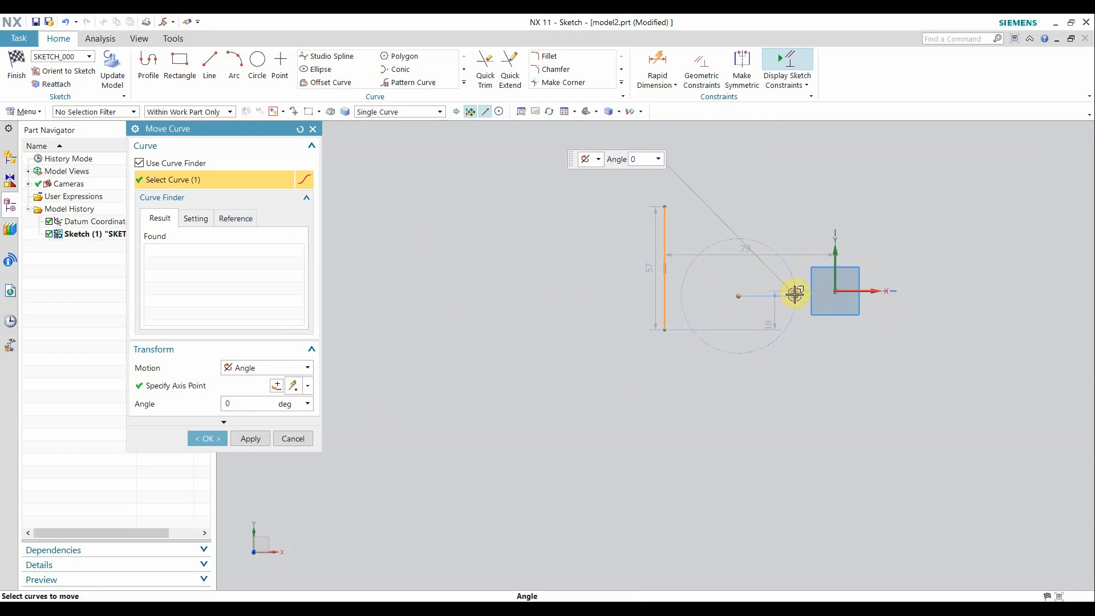
drag(794, 296, 775, 268)
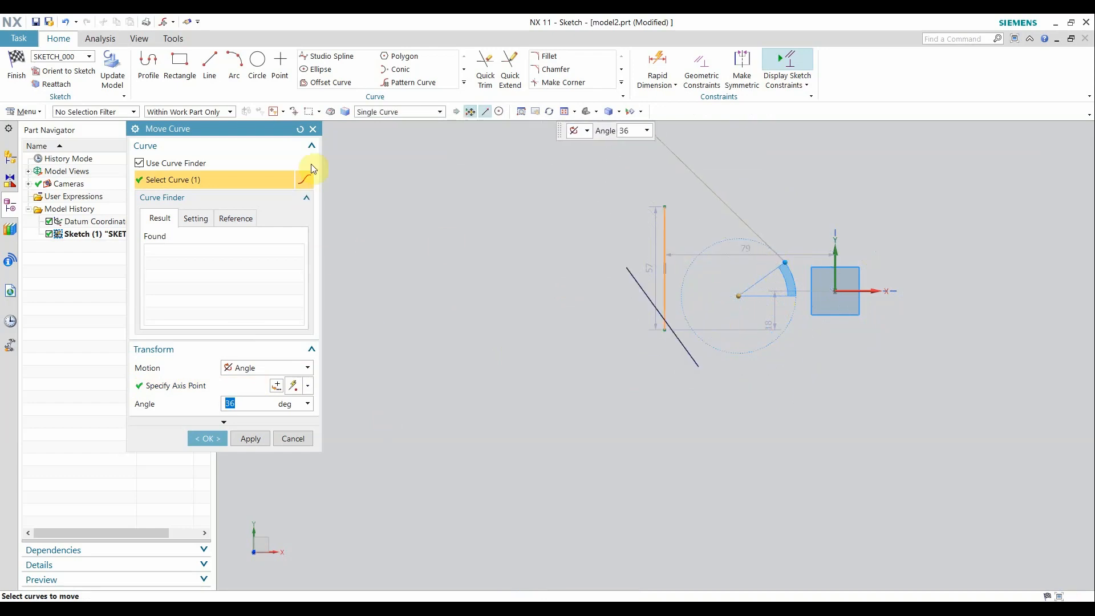
click(298, 134)
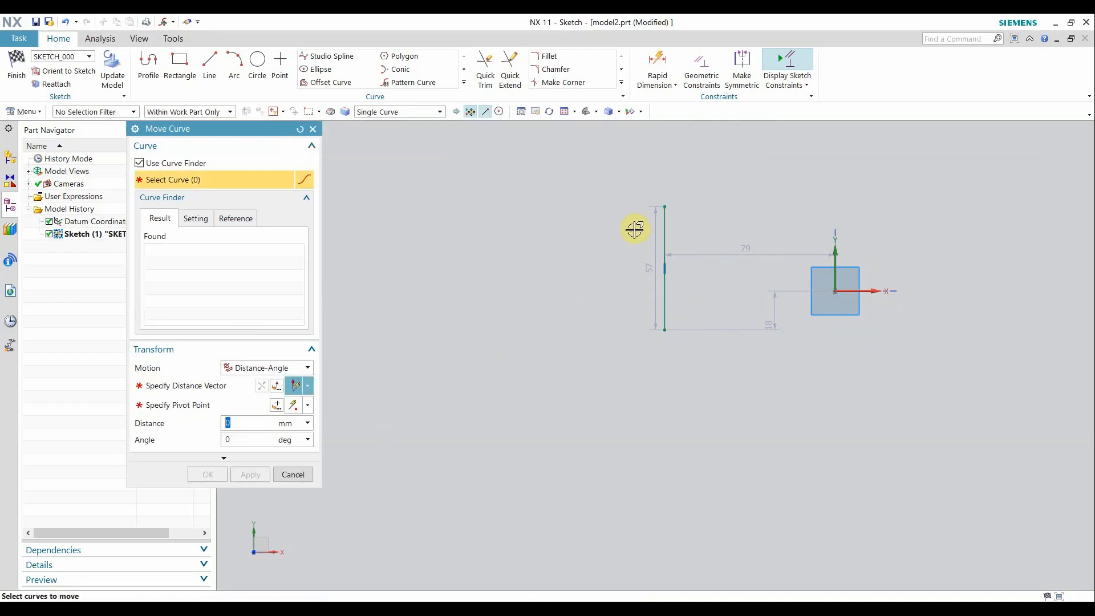
Step: Preview moving the line with Distance between Points motion, measured from the sketch origin along X at -104 mm, and reset the settings
click(664, 219)
click(258, 368)
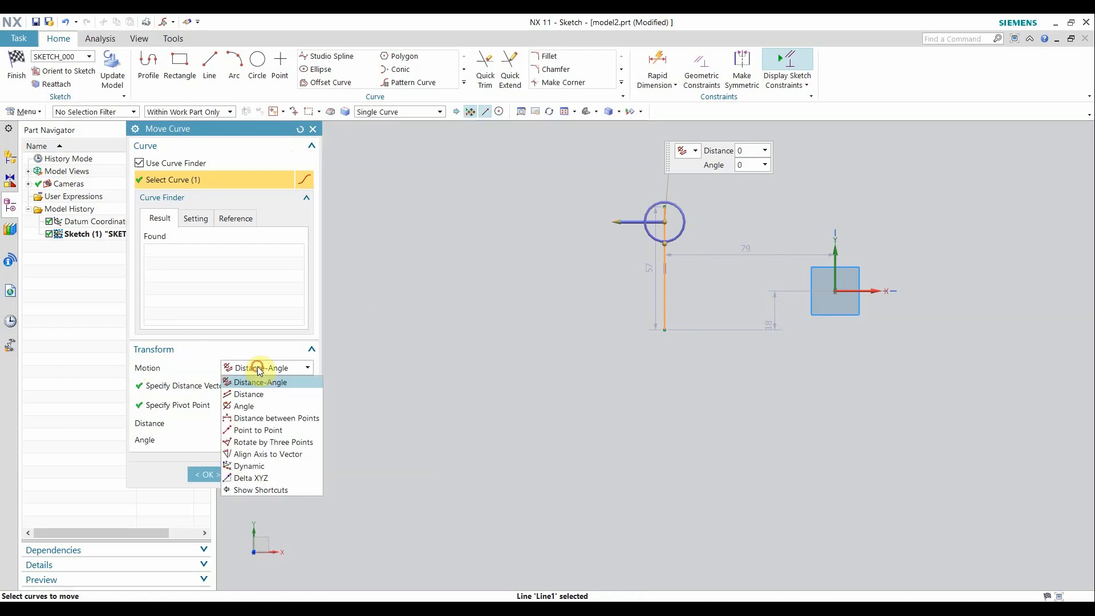
click(263, 418)
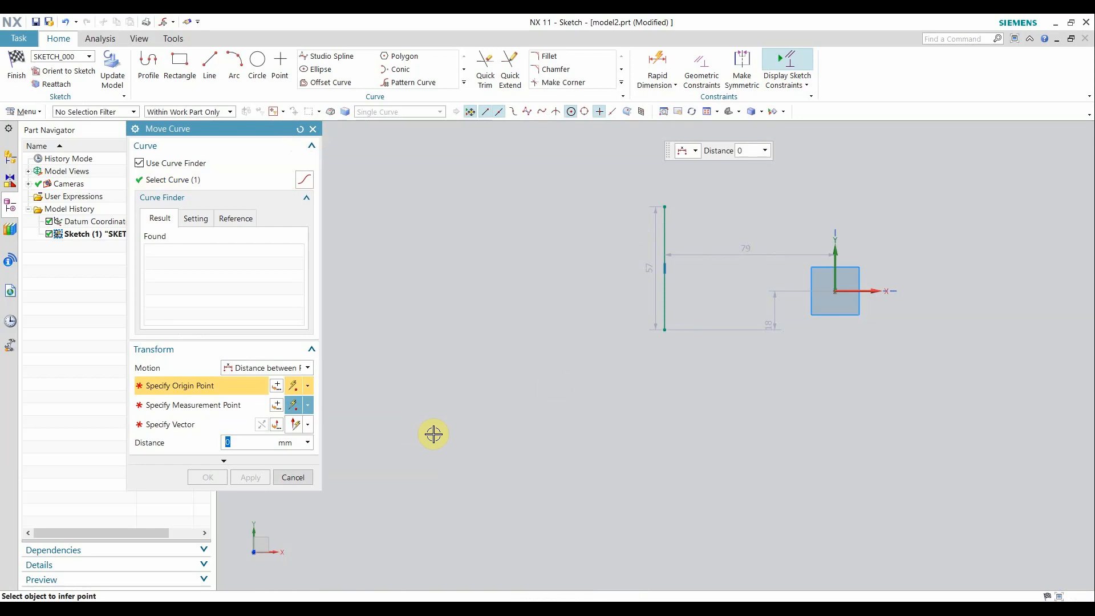
click(835, 291)
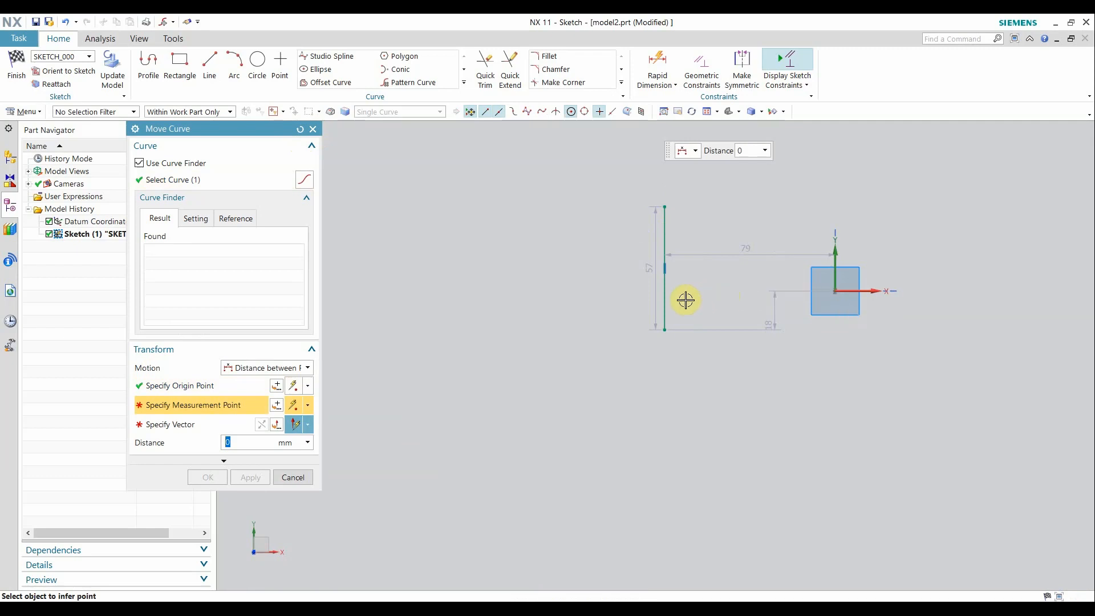
click(705, 289)
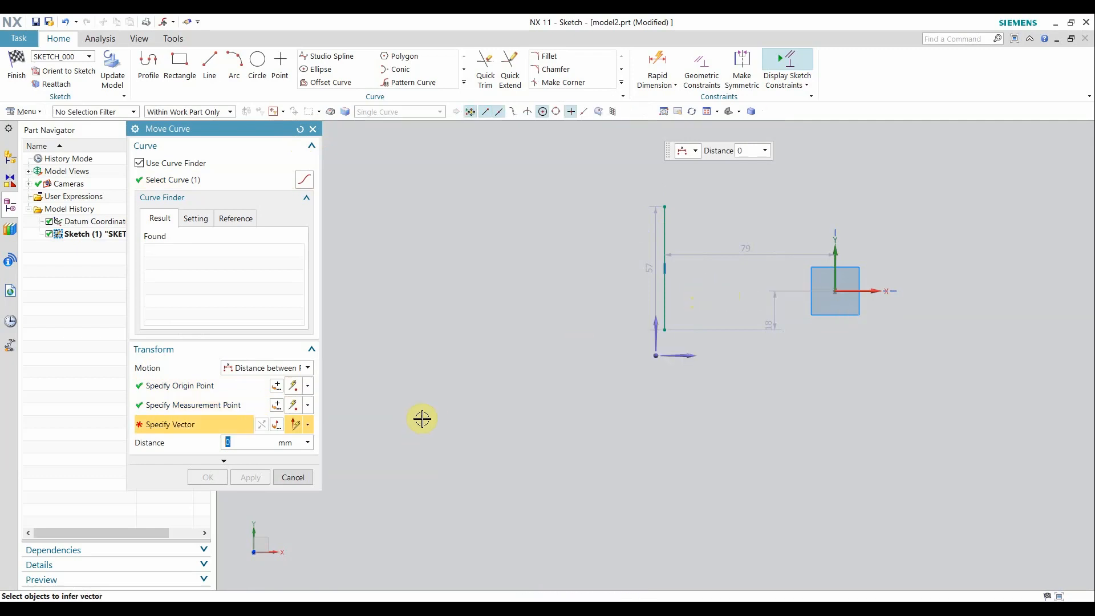
click(685, 354)
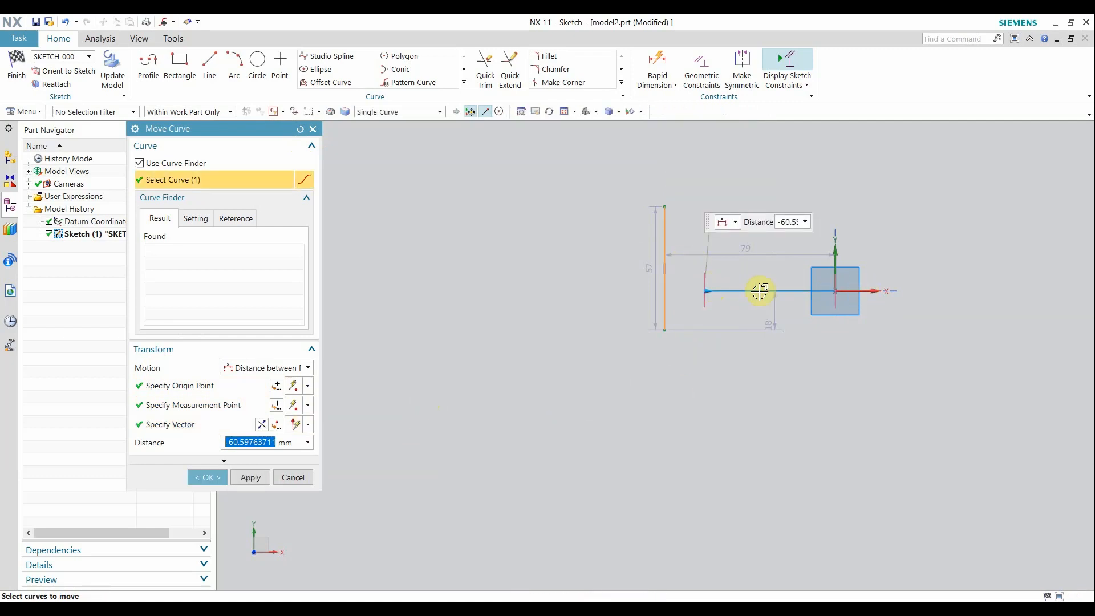
drag(729, 298, 614, 305)
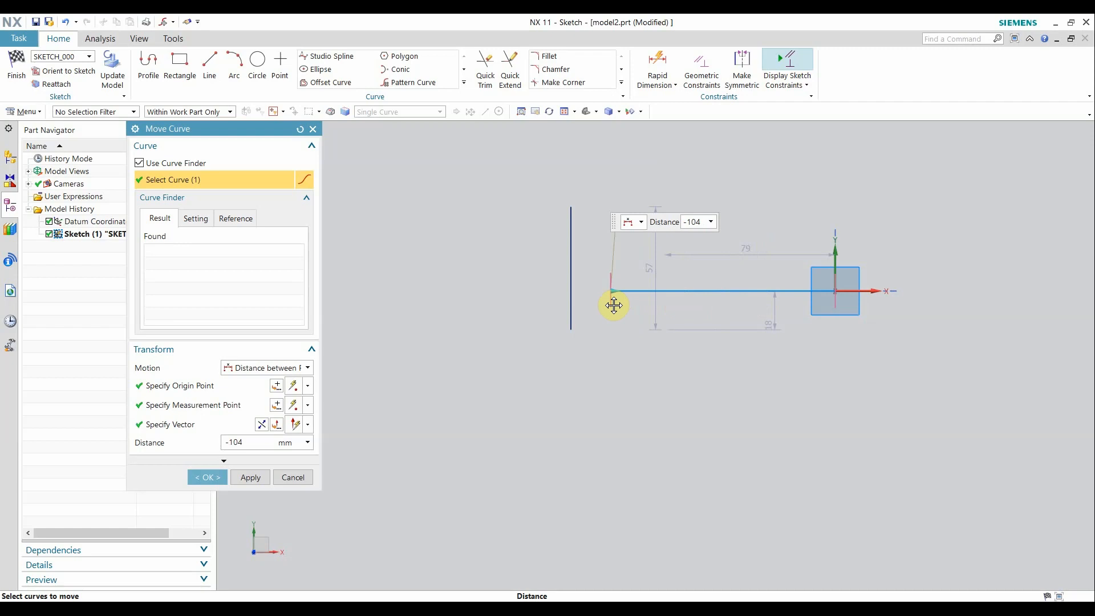
drag(614, 305, 614, 306)
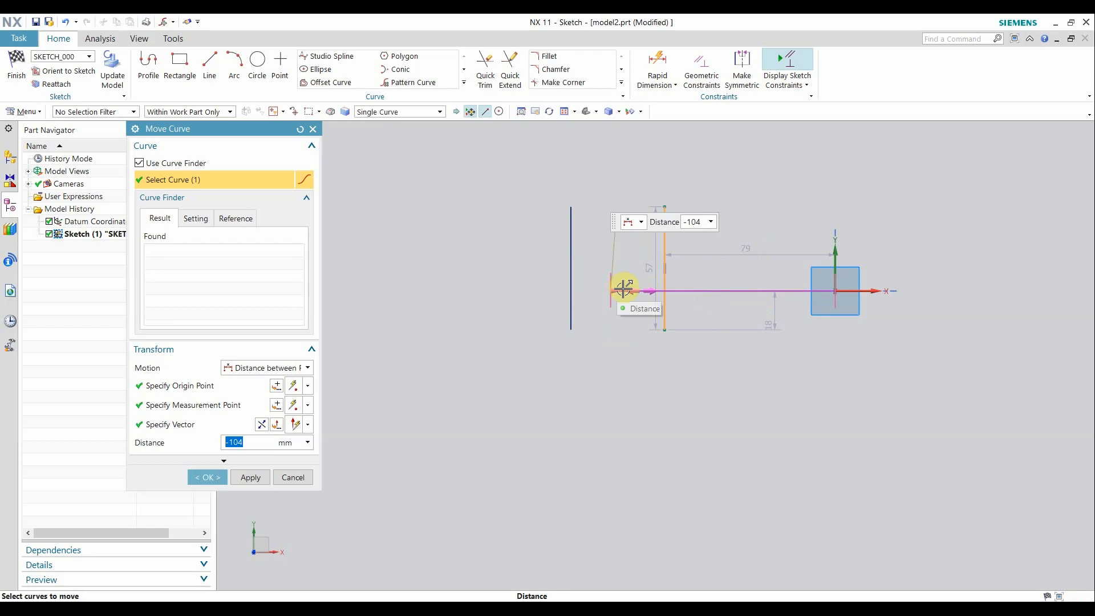
click(298, 129)
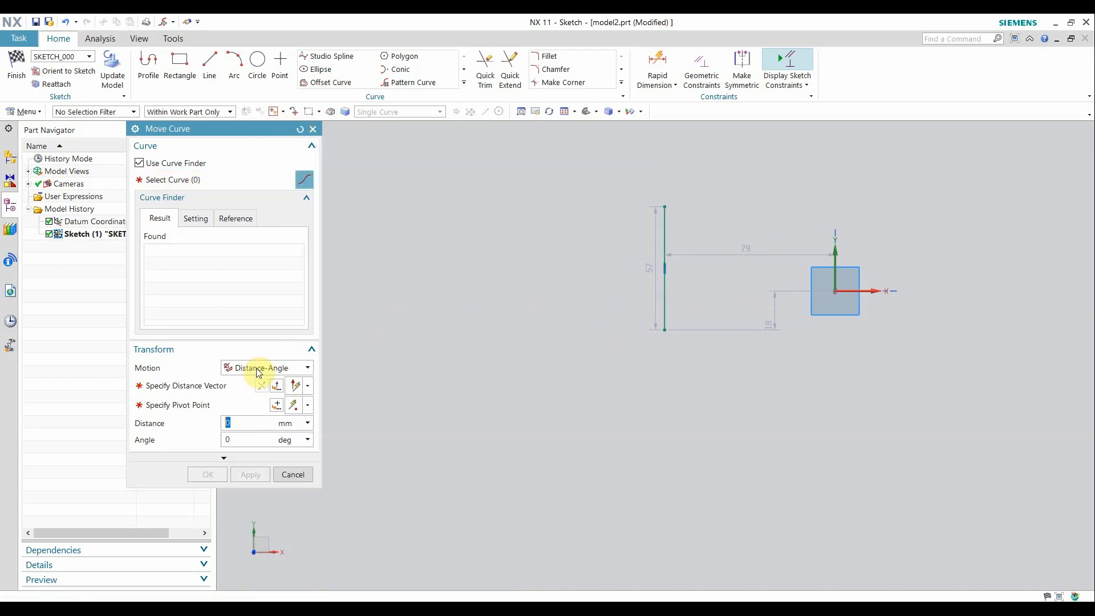
Step: Preview a Point to Point move of the line from a point on its origin side to one beyond it toward negative X, and reset the settings
click(665, 220)
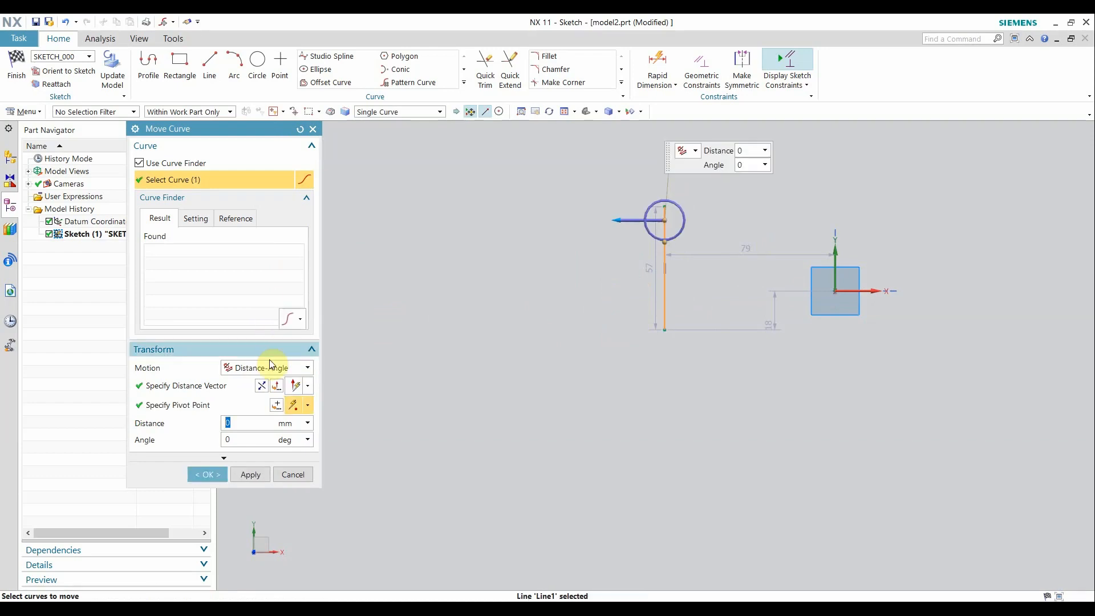
click(267, 368)
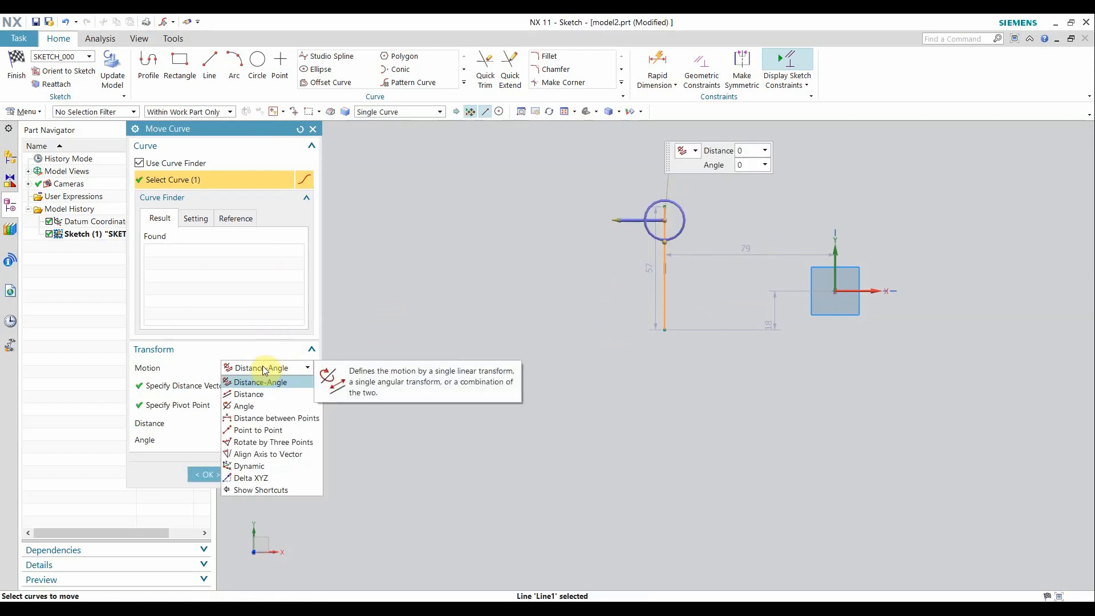
click(266, 431)
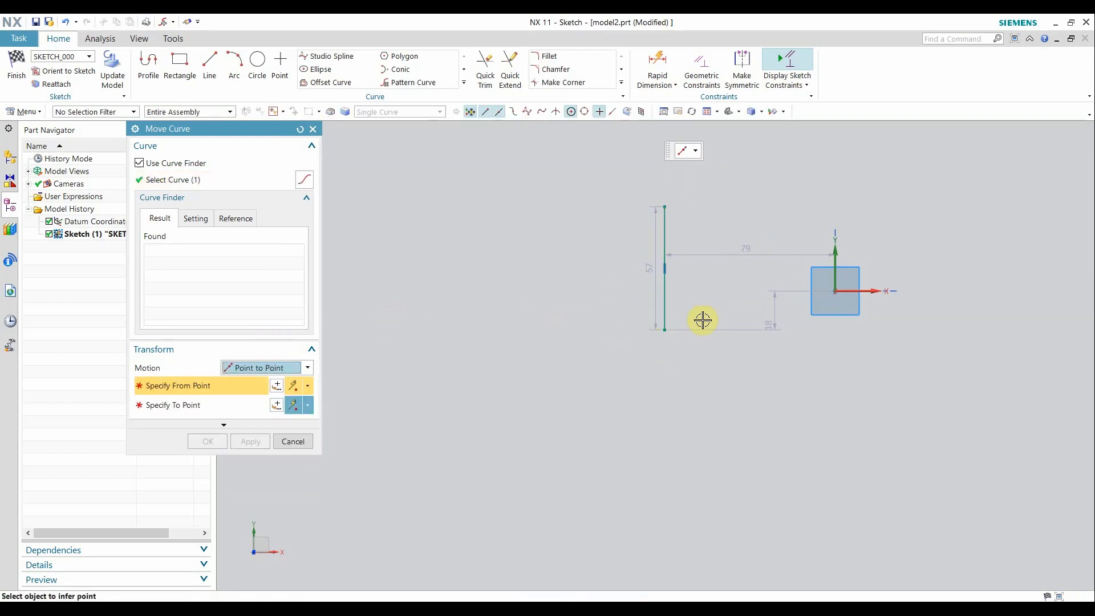
click(747, 315)
click(517, 326)
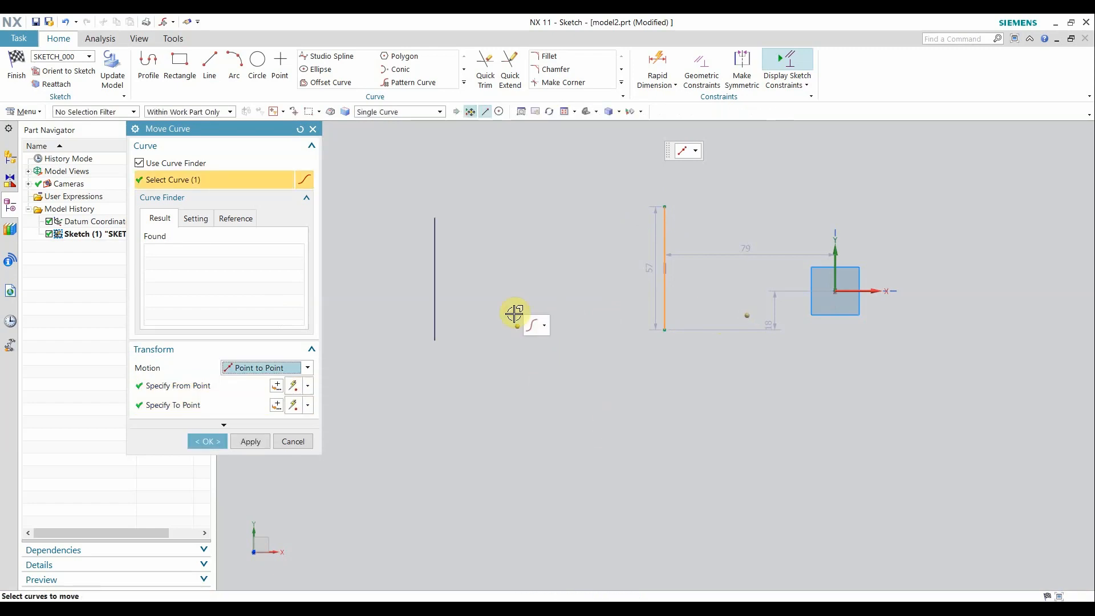
drag(515, 328, 565, 310)
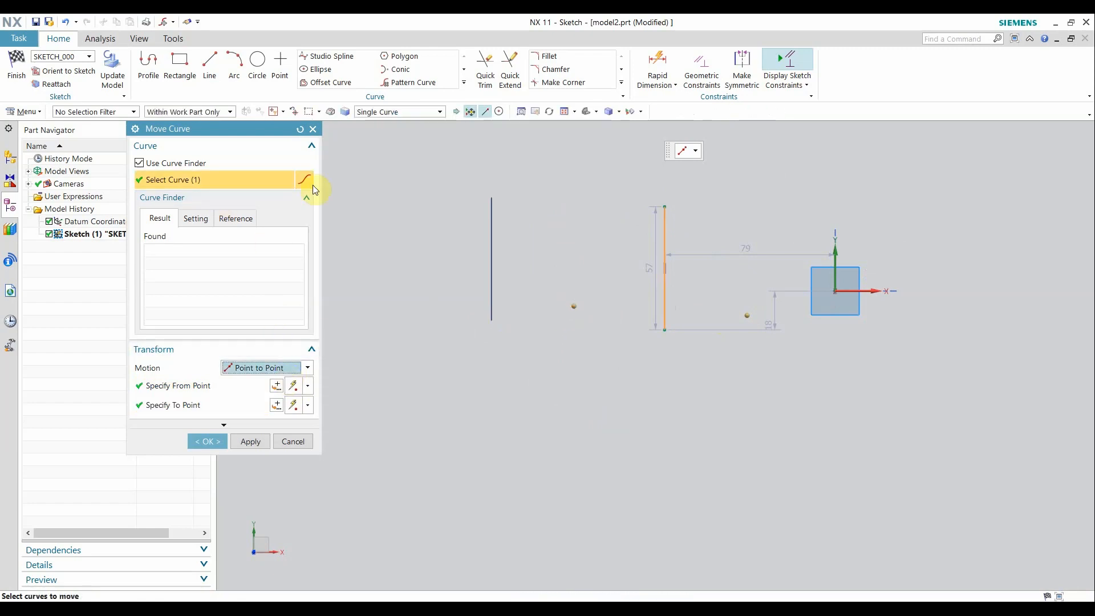
click(297, 130)
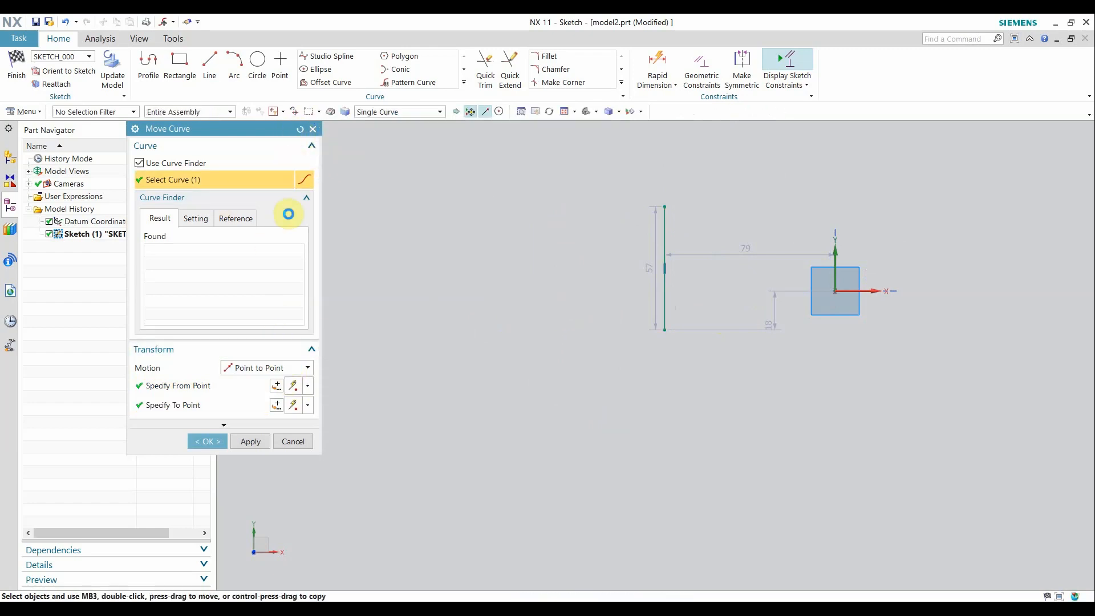
Step: Preview aligning the line from the Y-axis to the X-axis about its lower endpoint with Align Axis to Vector motion, and reset the settings
click(663, 224)
click(253, 371)
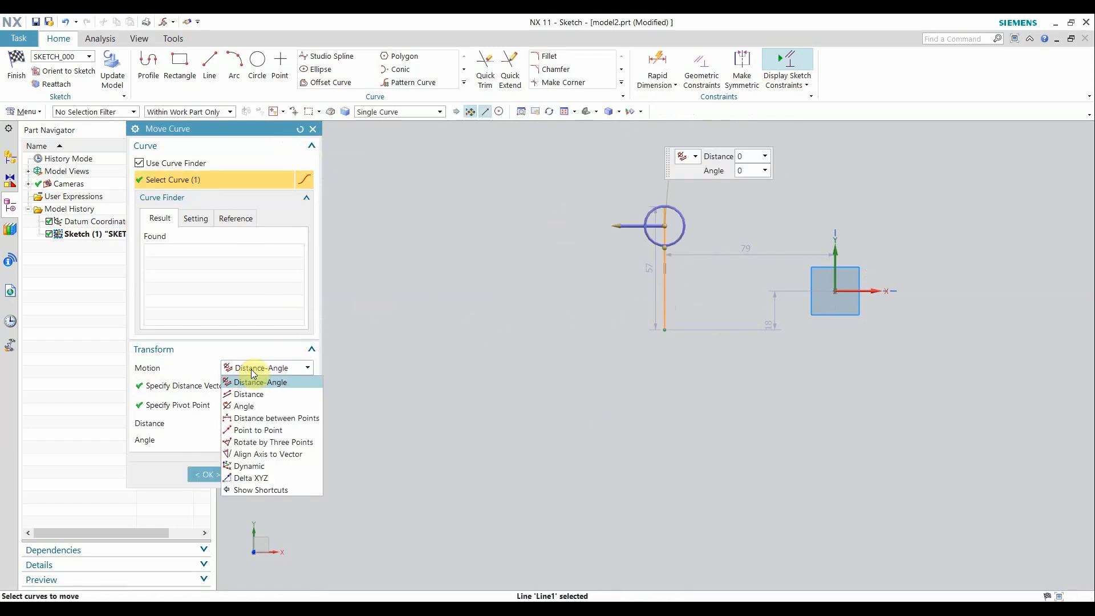
click(285, 461)
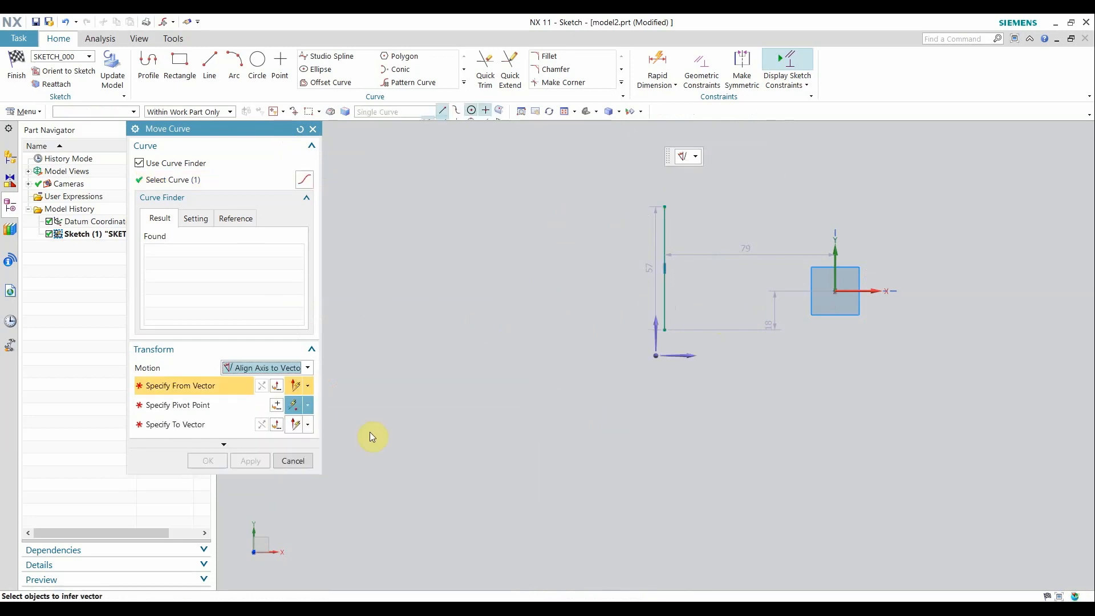
click(655, 338)
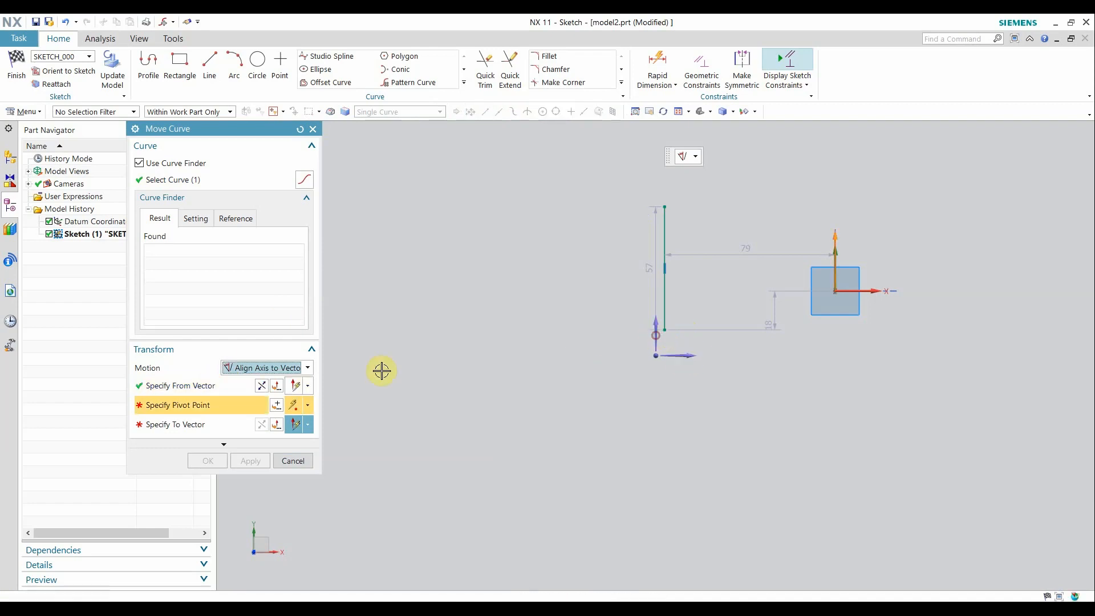
click(664, 329)
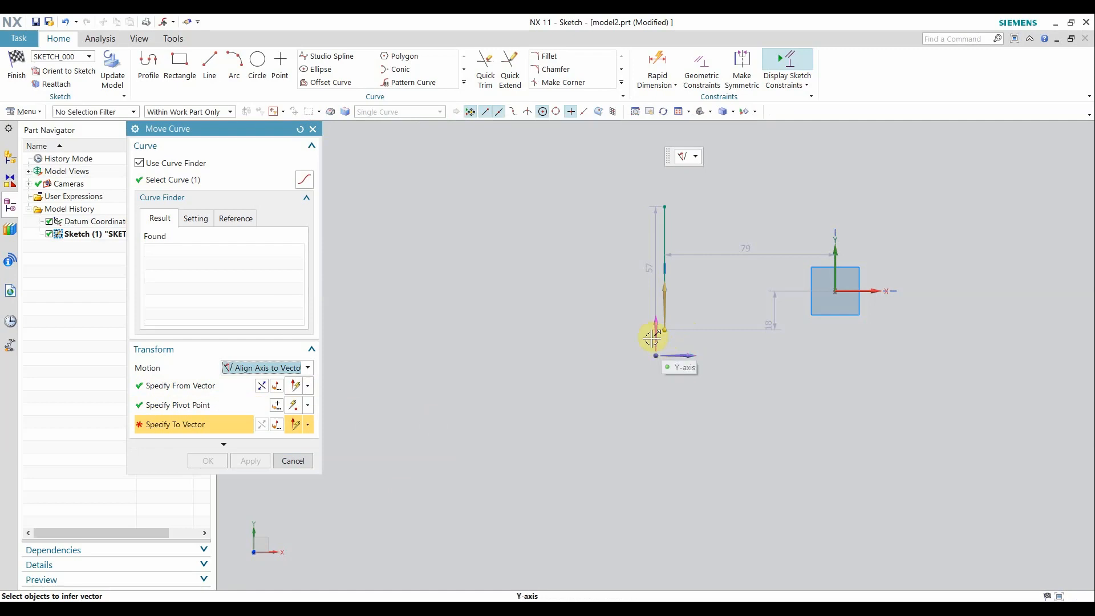
click(687, 356)
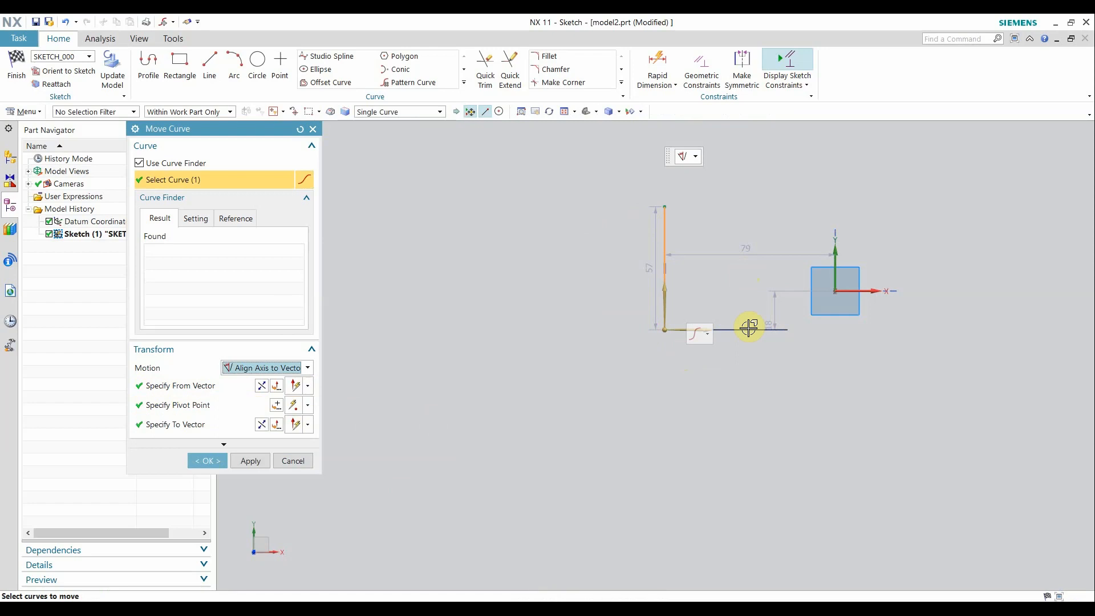
click(299, 130)
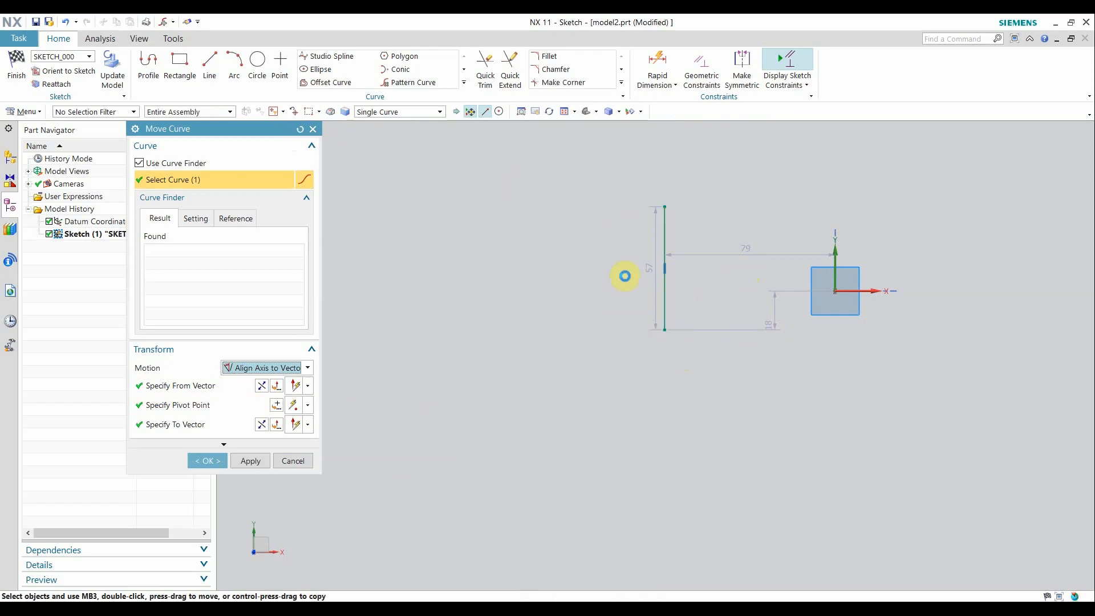
Step: Preview a Dynamic move of the line to about XC -32, YC 44.5 with a counterclockwise rotation, and reset the settings
click(665, 220)
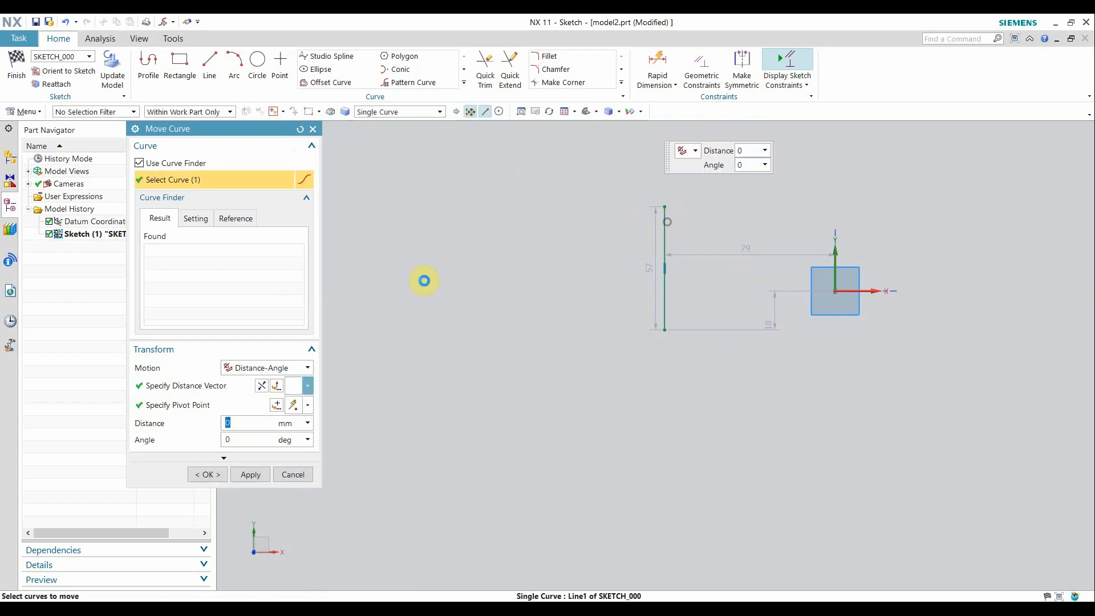
click(258, 371)
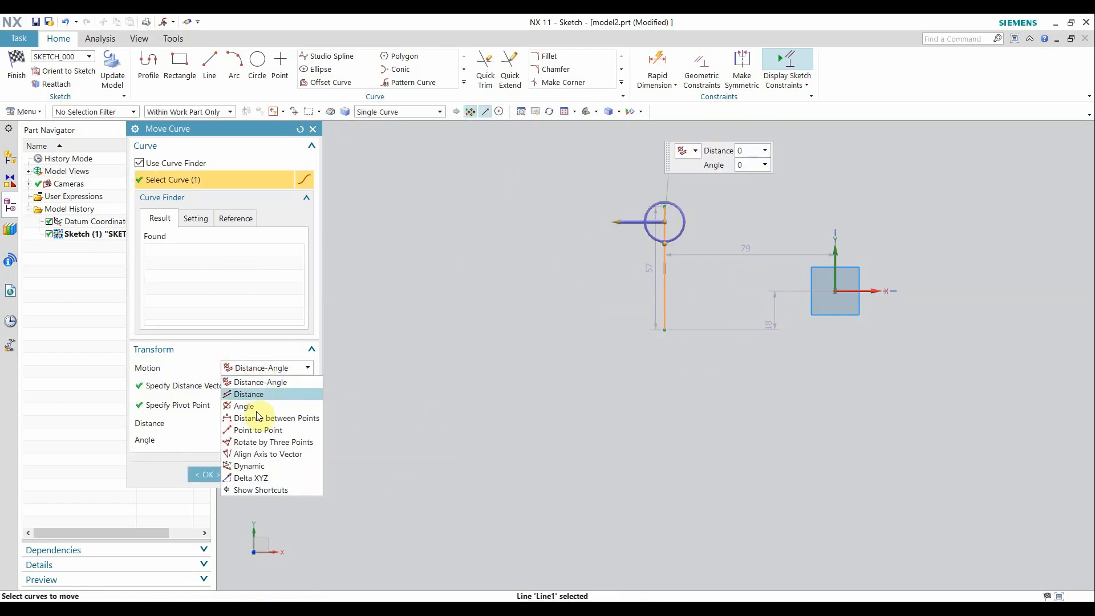
click(254, 469)
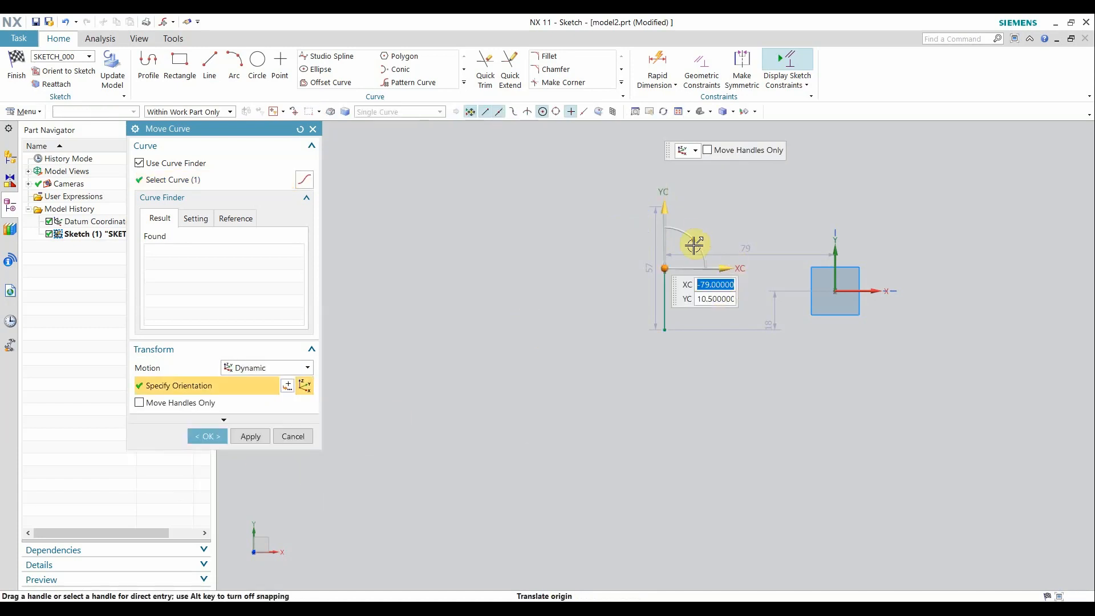
drag(737, 267, 839, 267)
drag(763, 204, 773, 134)
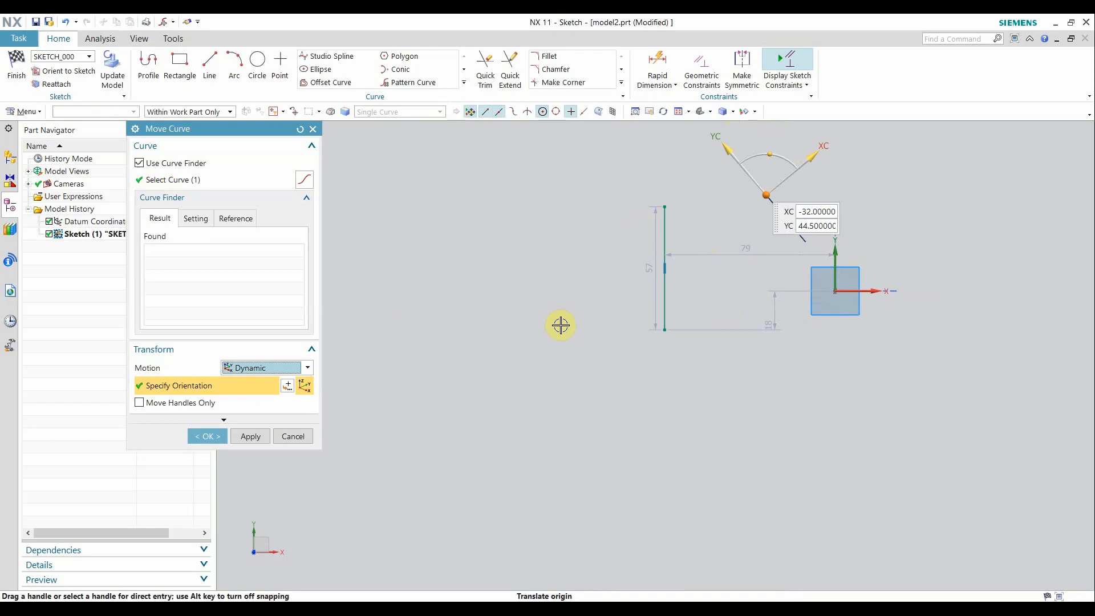
click(300, 129)
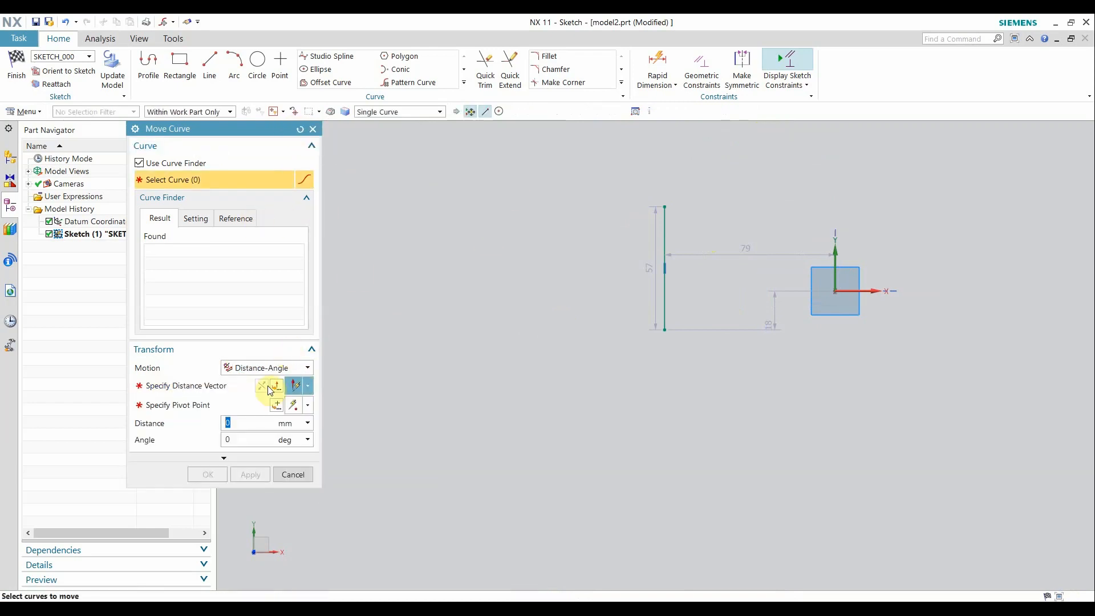
Step: Move the line by XC 10 mm and YC 10 mm with Delta XYZ motion and exit Move Curve
click(277, 368)
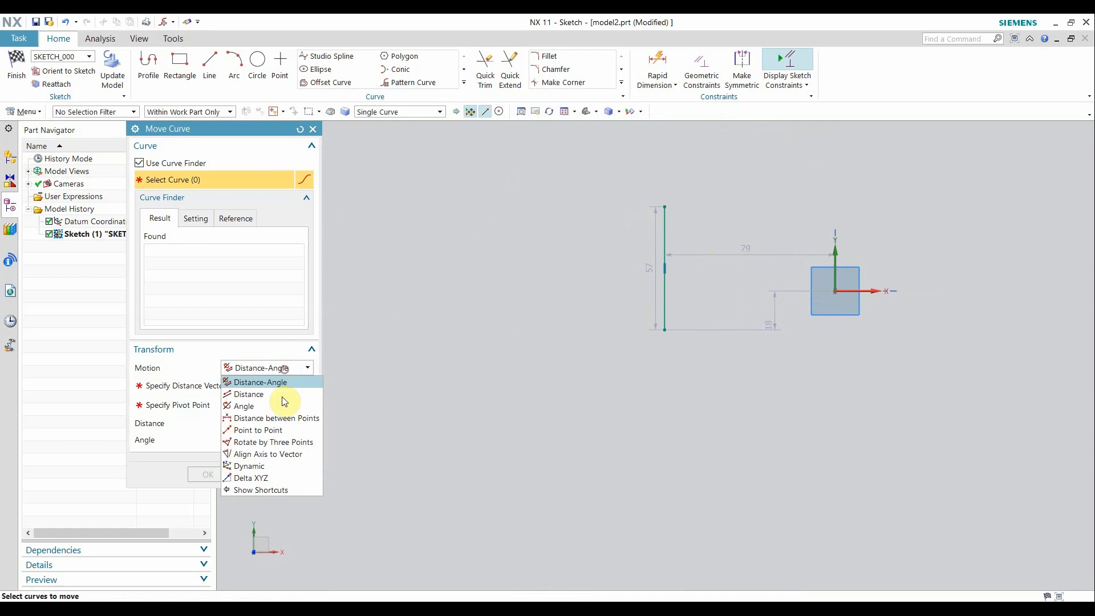
click(260, 478)
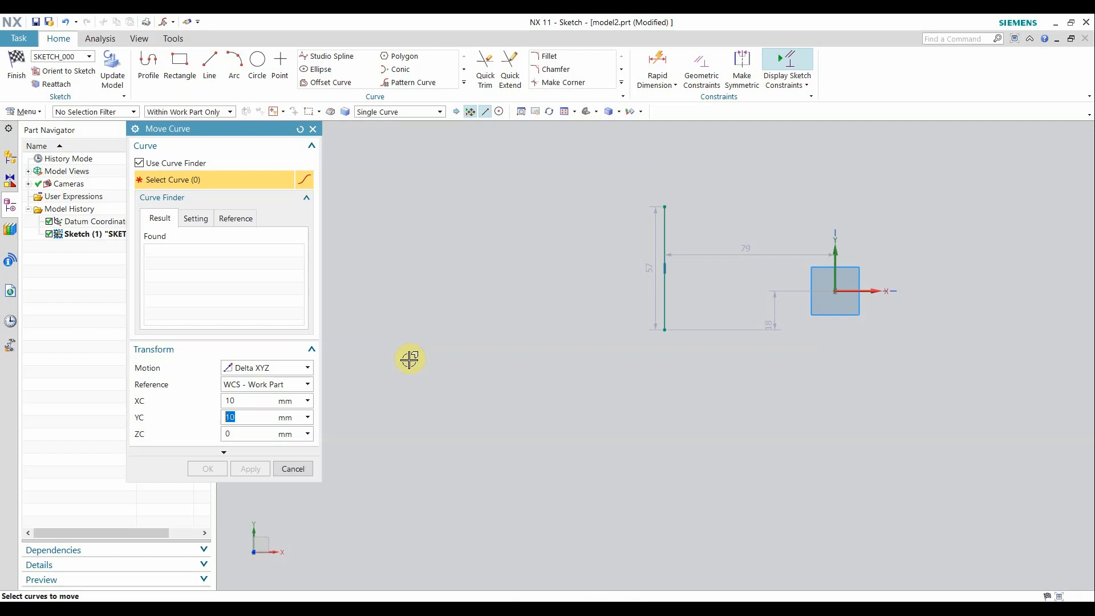
click(663, 234)
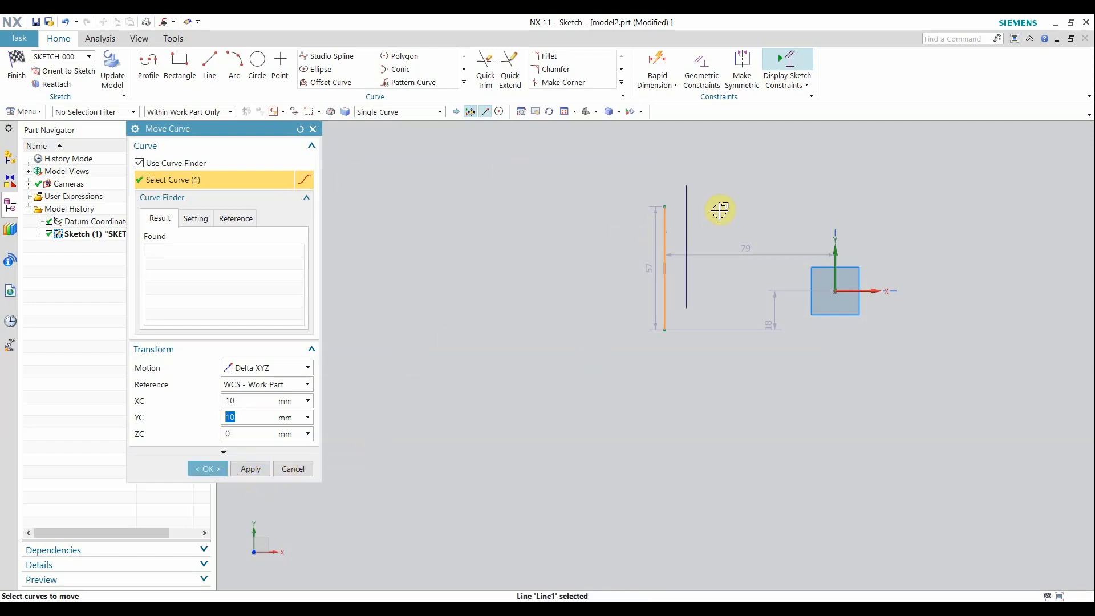
click(248, 472)
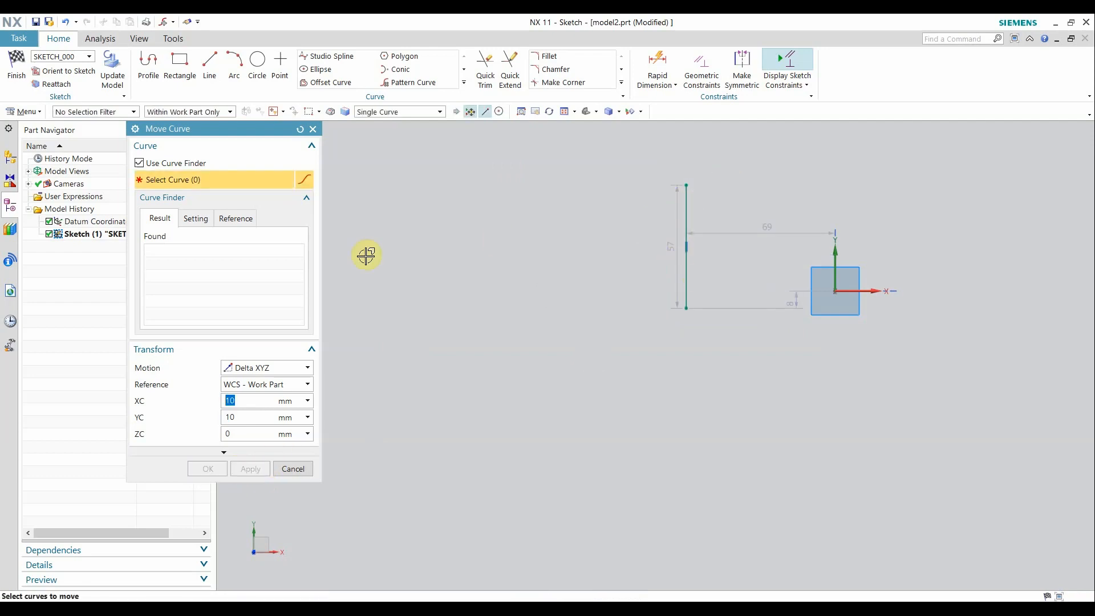
click(314, 129)
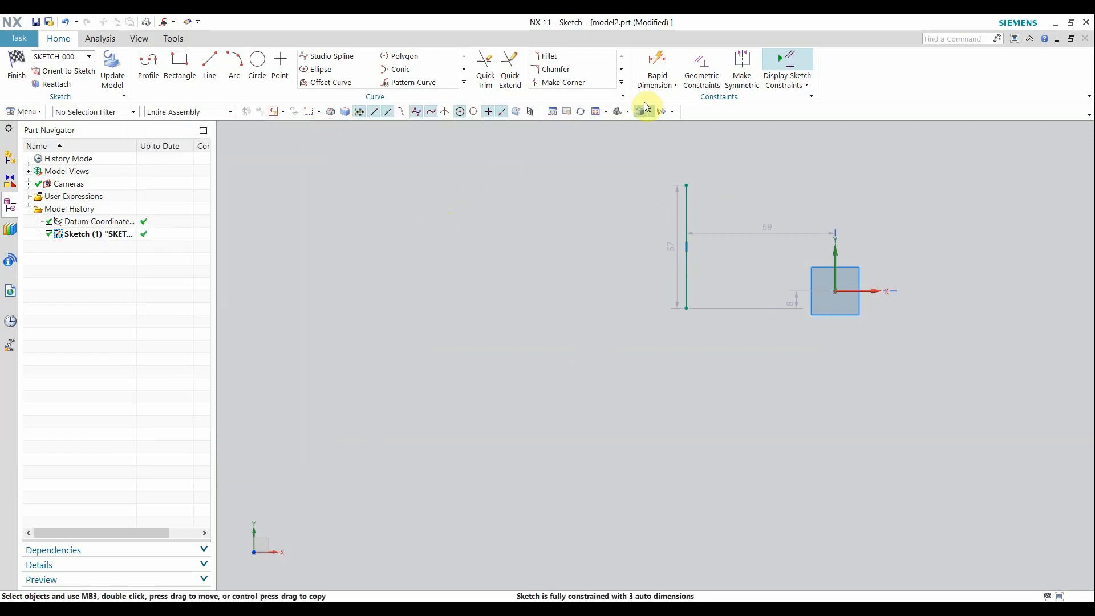
Step: Shift the vertical line about 81 mm toward negative X with Offset Move Curve
click(621, 82)
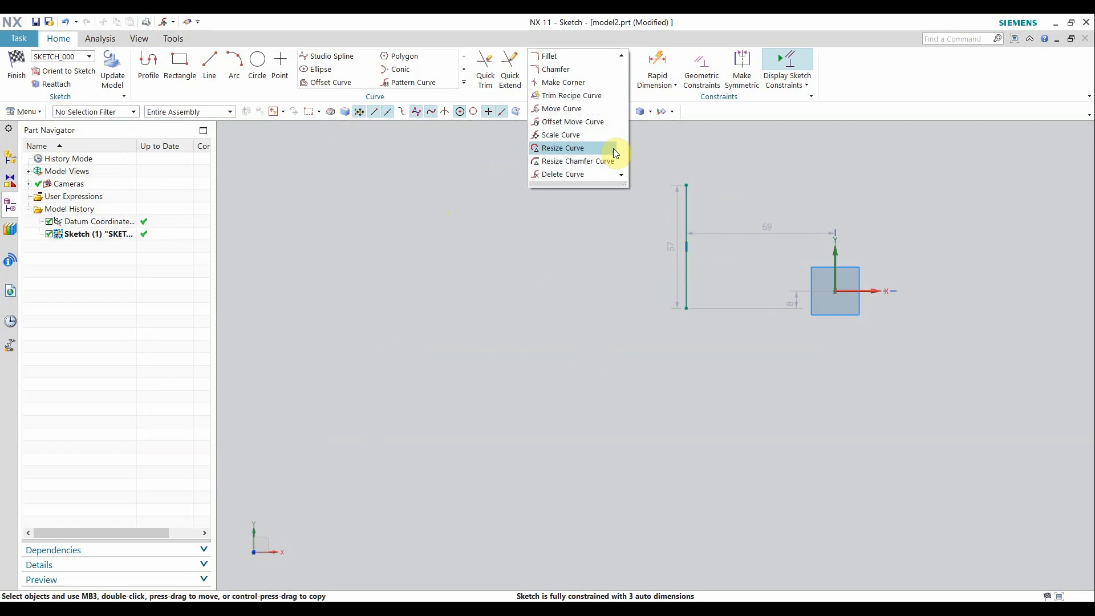
click(560, 122)
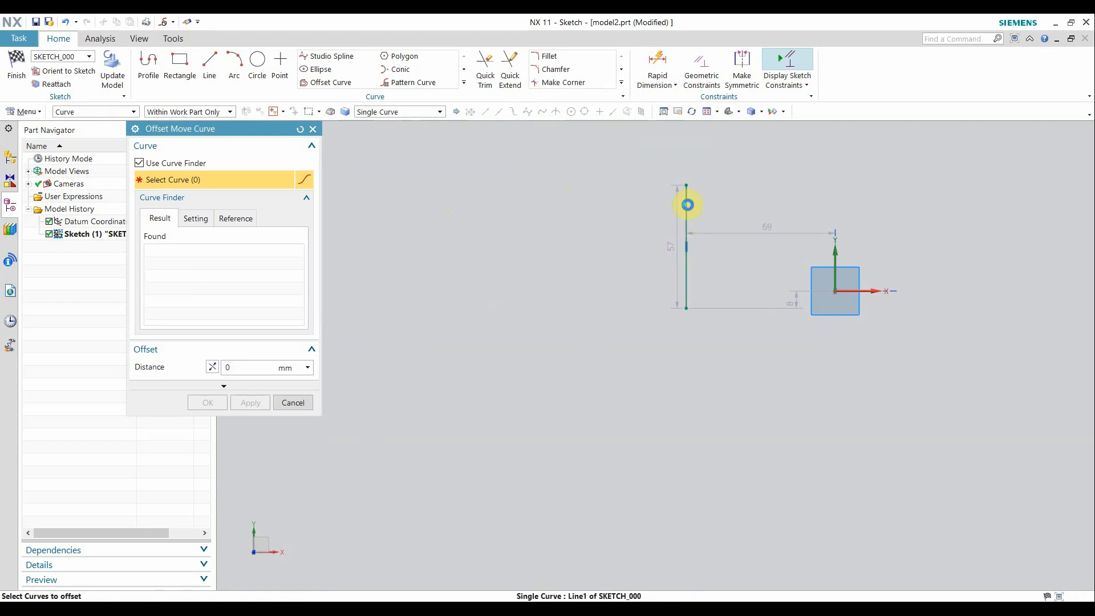
click(687, 205)
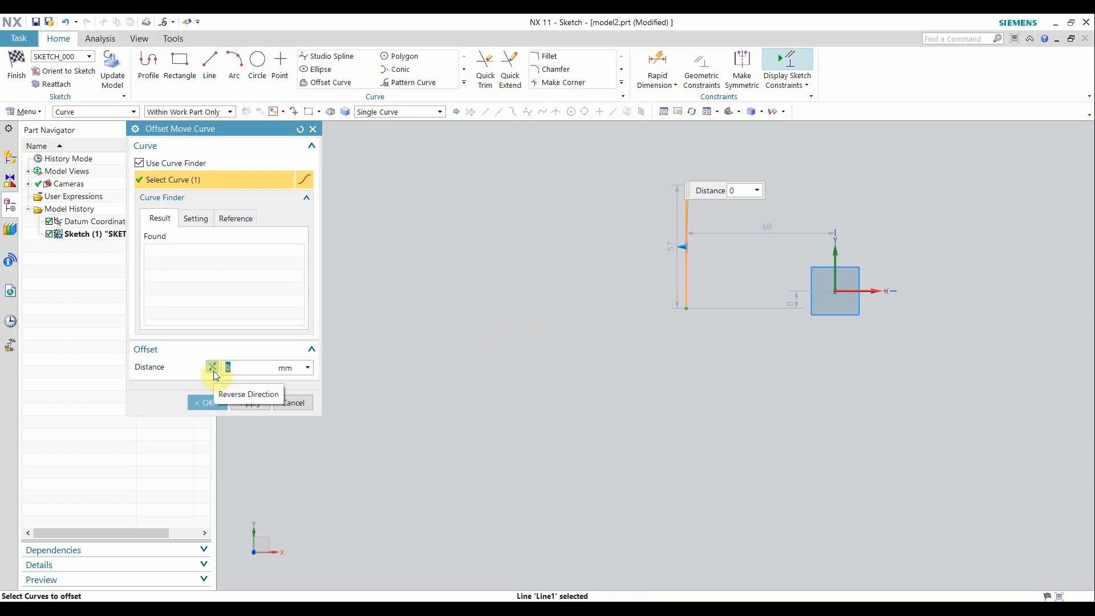
drag(689, 246, 569, 247)
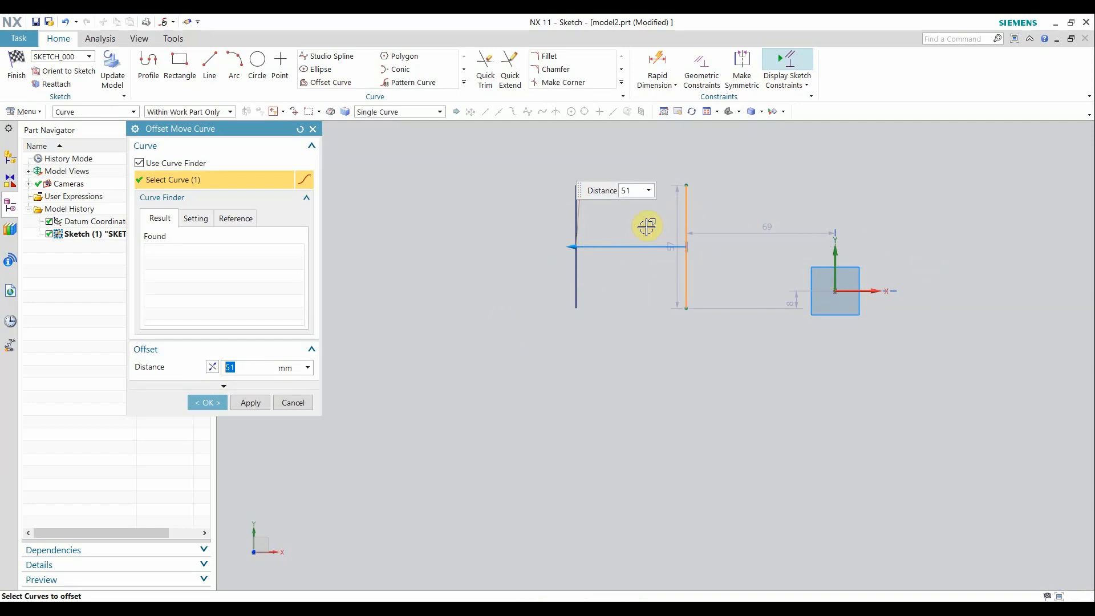
drag(563, 251, 499, 226)
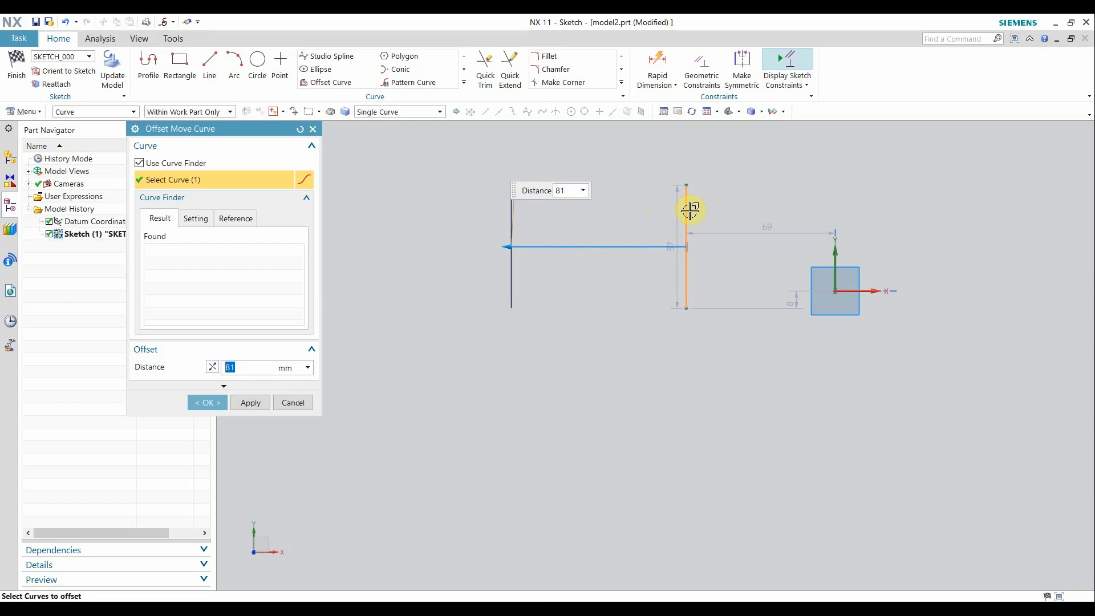
click(209, 403)
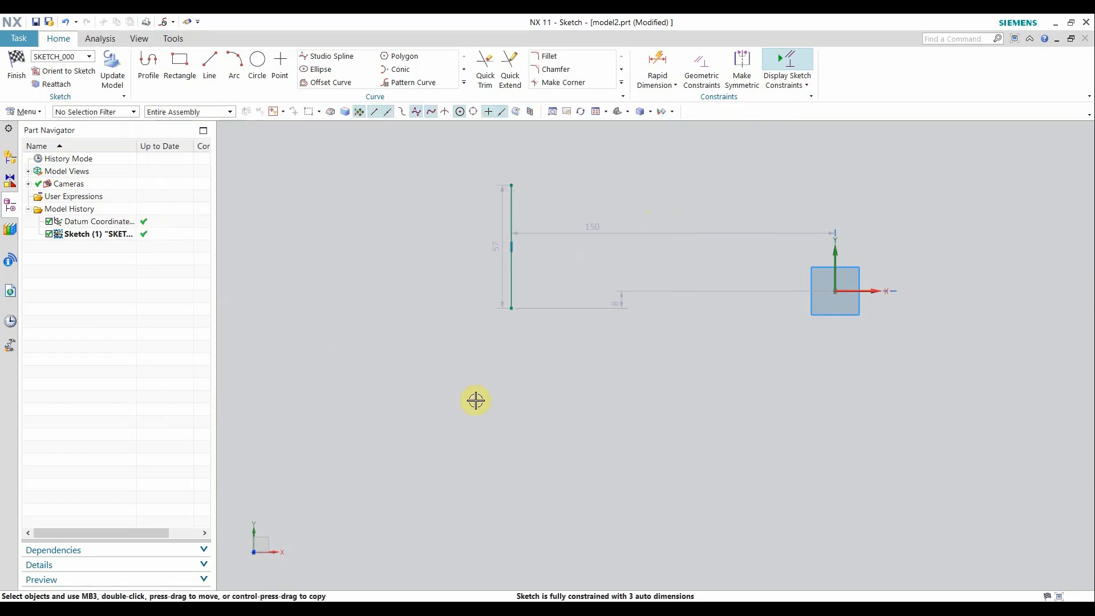